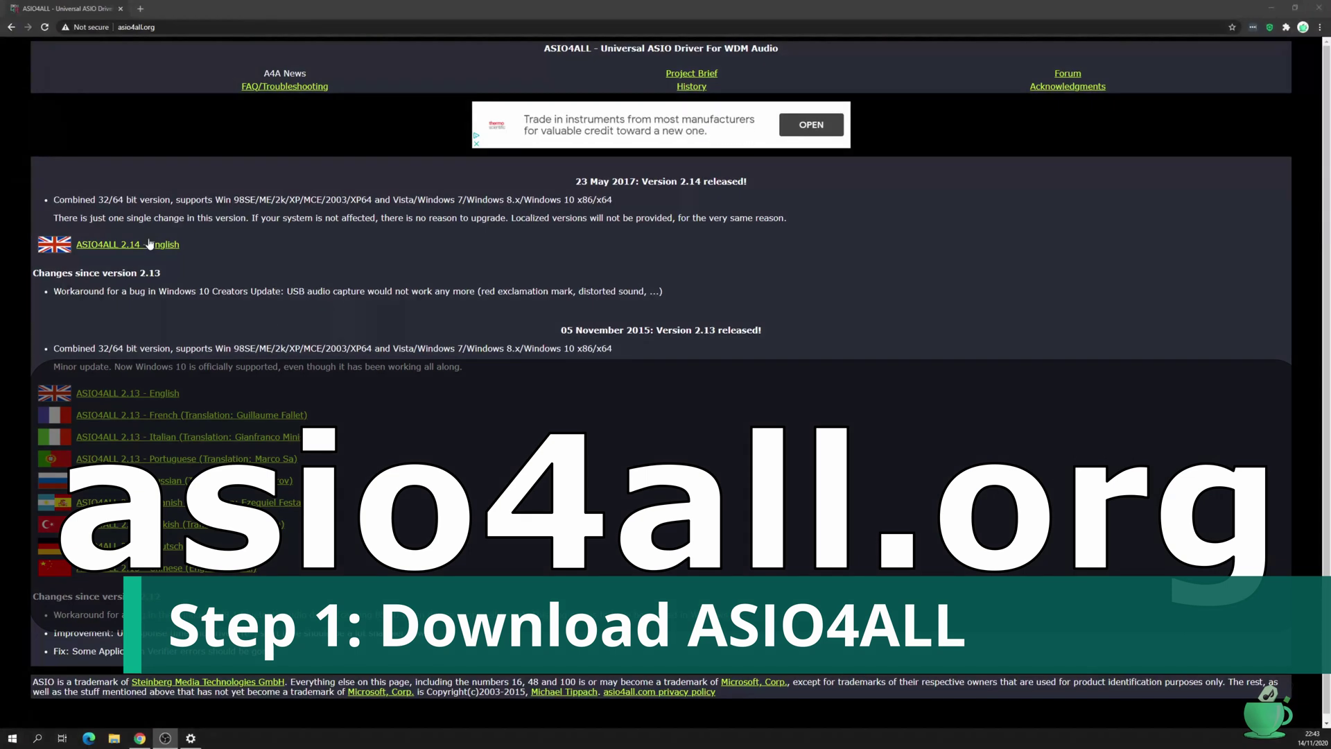
# Download the ASIO4ALL 2.14 English installer and launch it to the licence agreement.
pyautogui.click(147, 244)
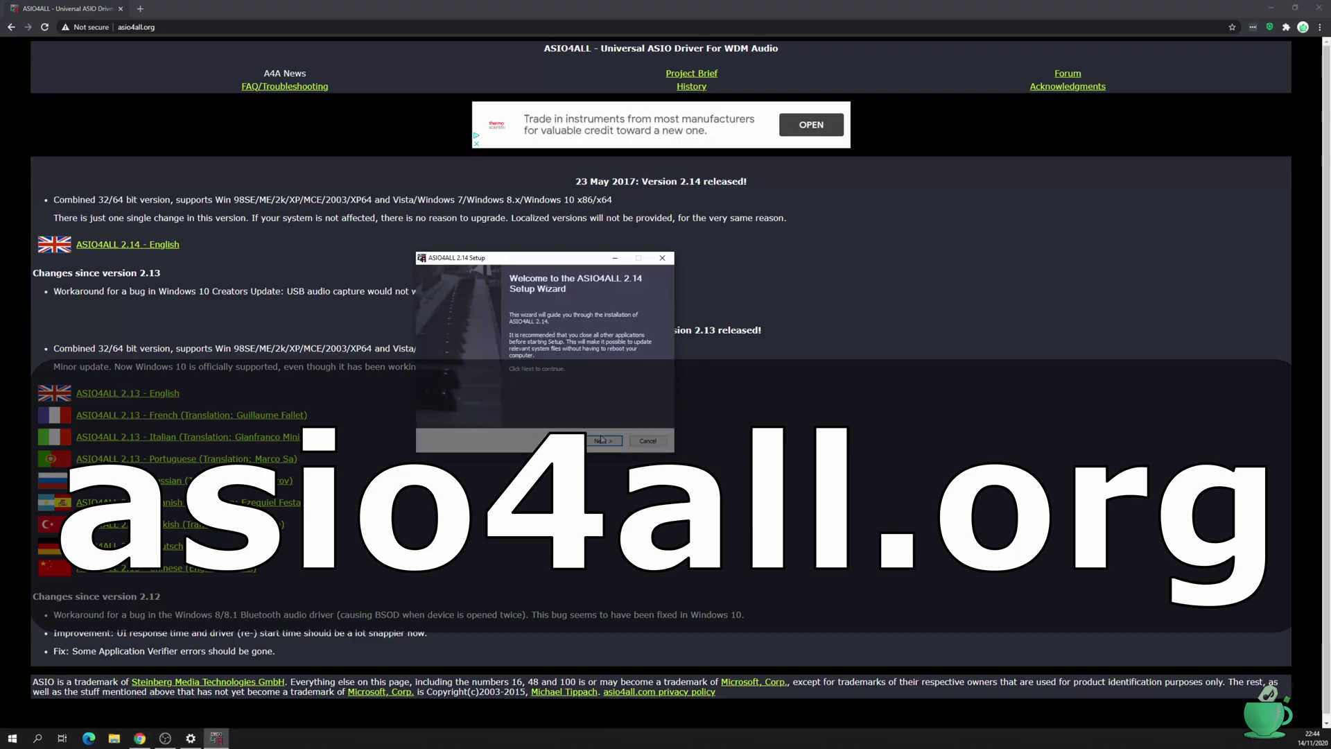
pyautogui.click(605, 441)
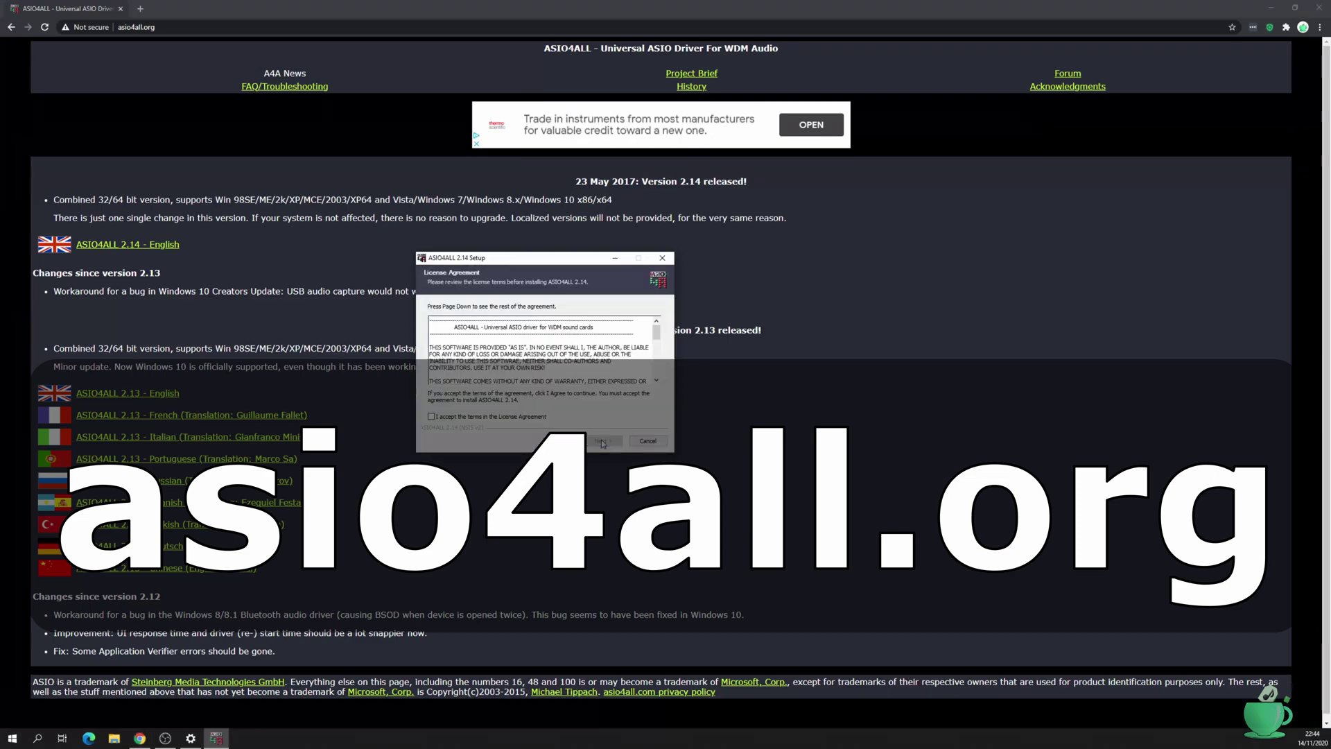
pyautogui.moveTo(655, 341); pyautogui.dragTo(655, 369)
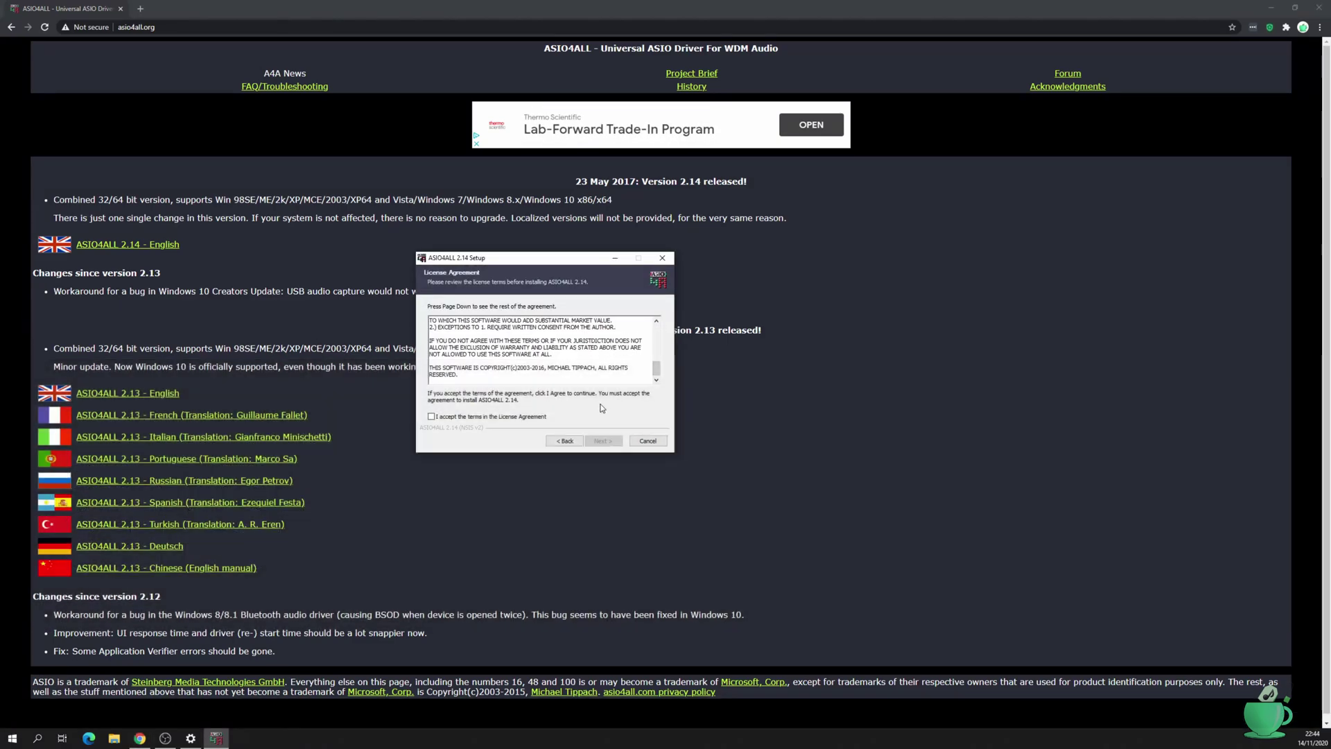
# Accept the licence, include ReWuschel, and install to the default folder.
pyautogui.click(432, 416)
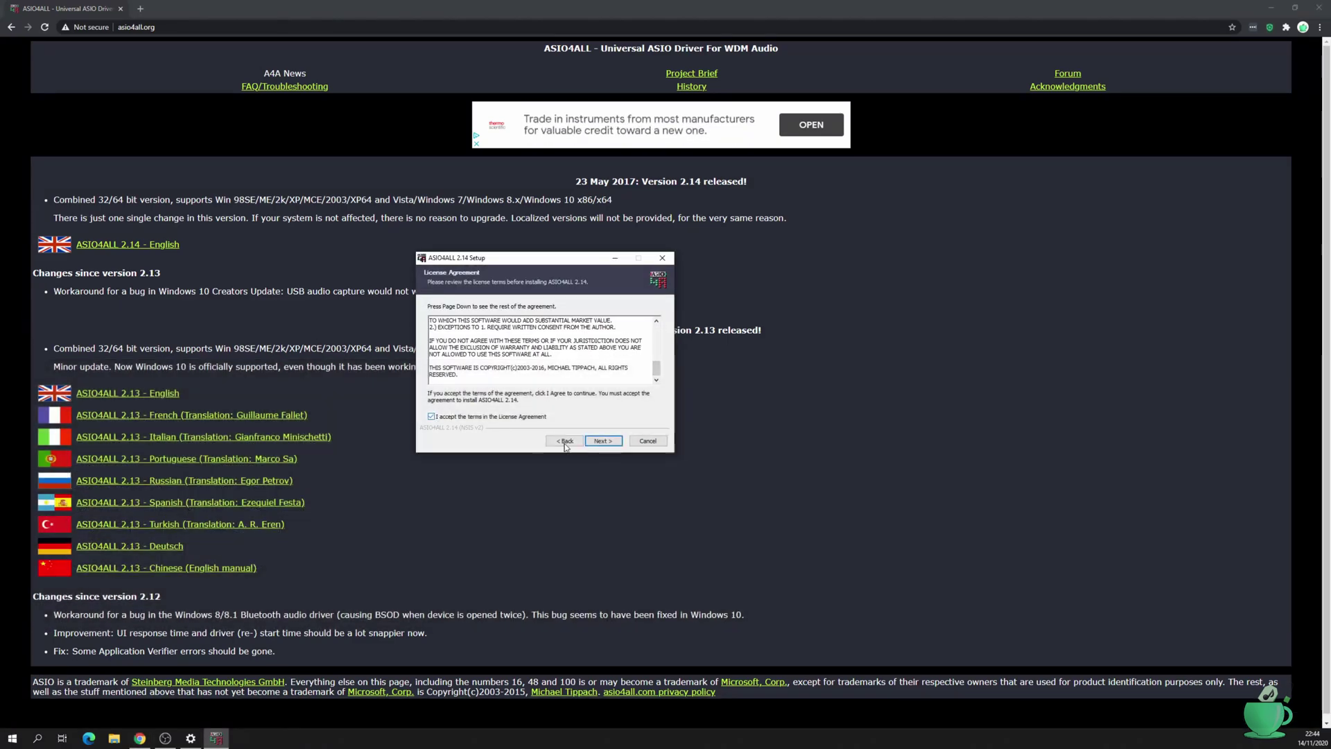
pyautogui.click(603, 440)
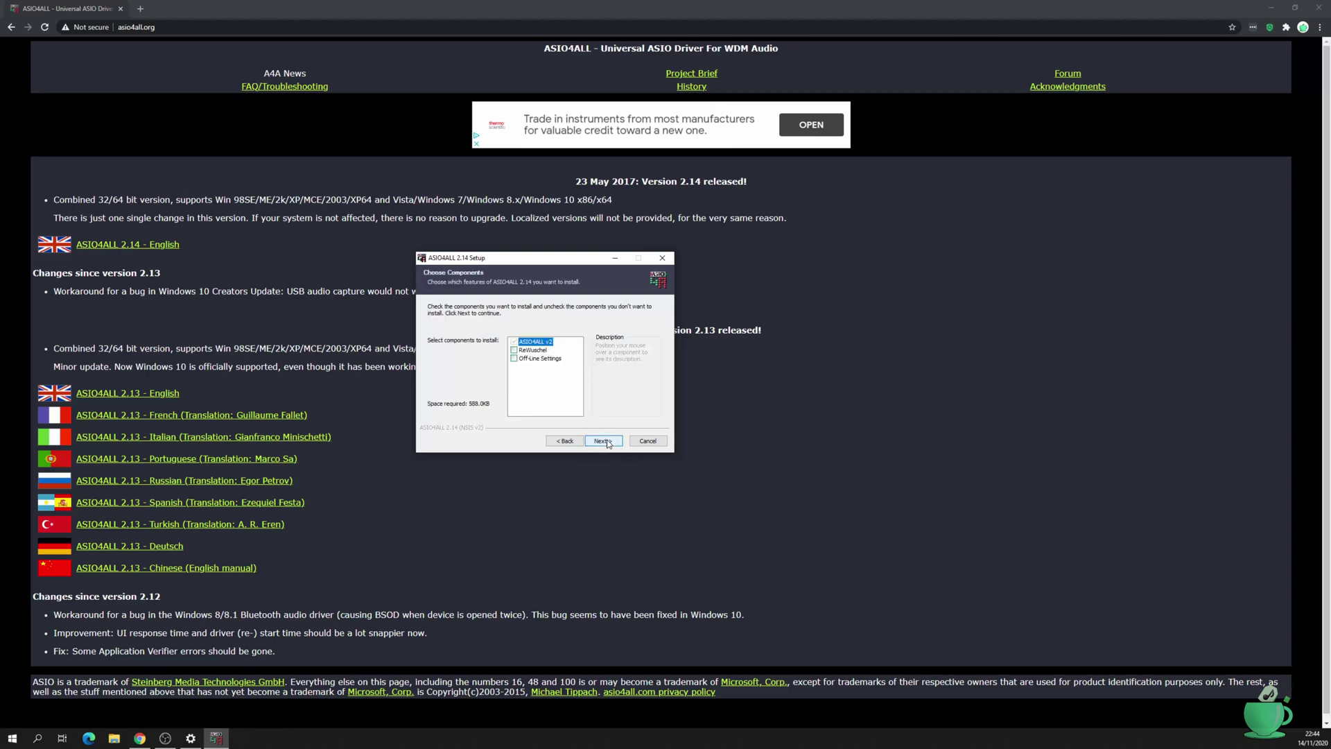
pyautogui.click(514, 350)
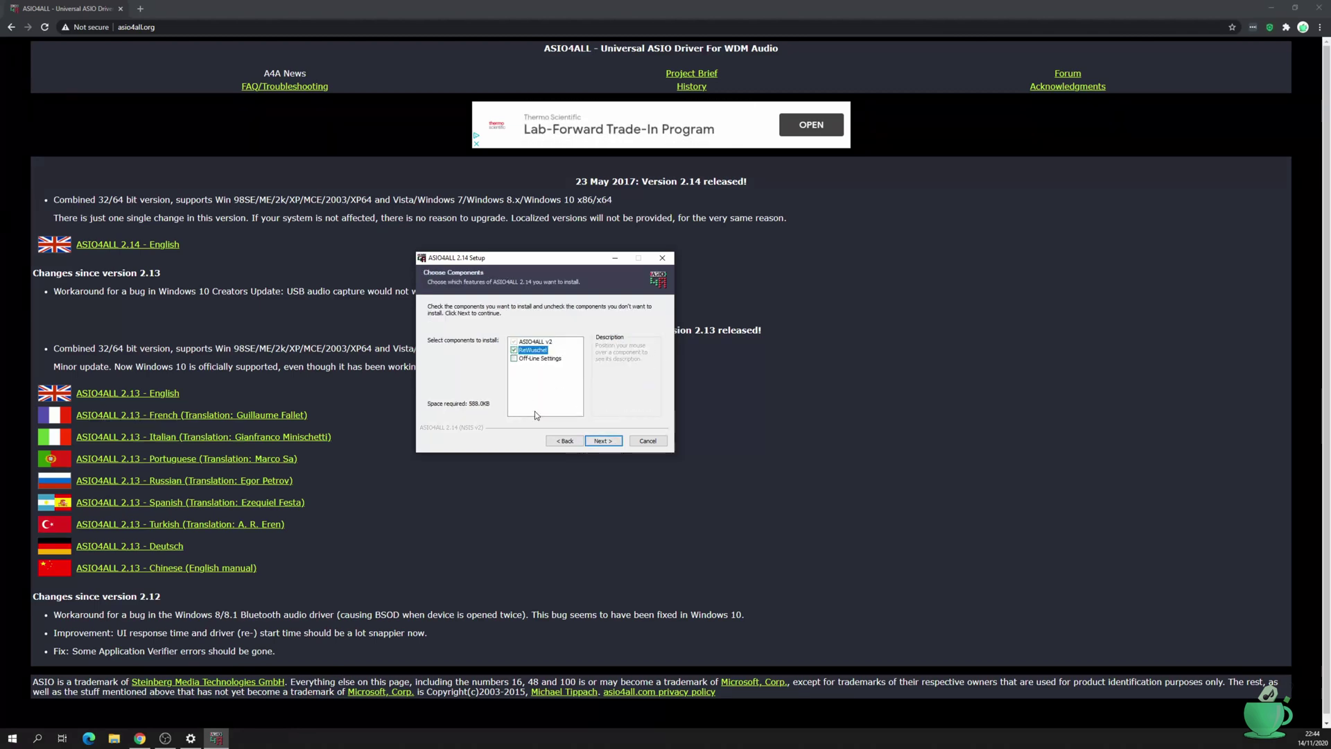
pyautogui.click(602, 442)
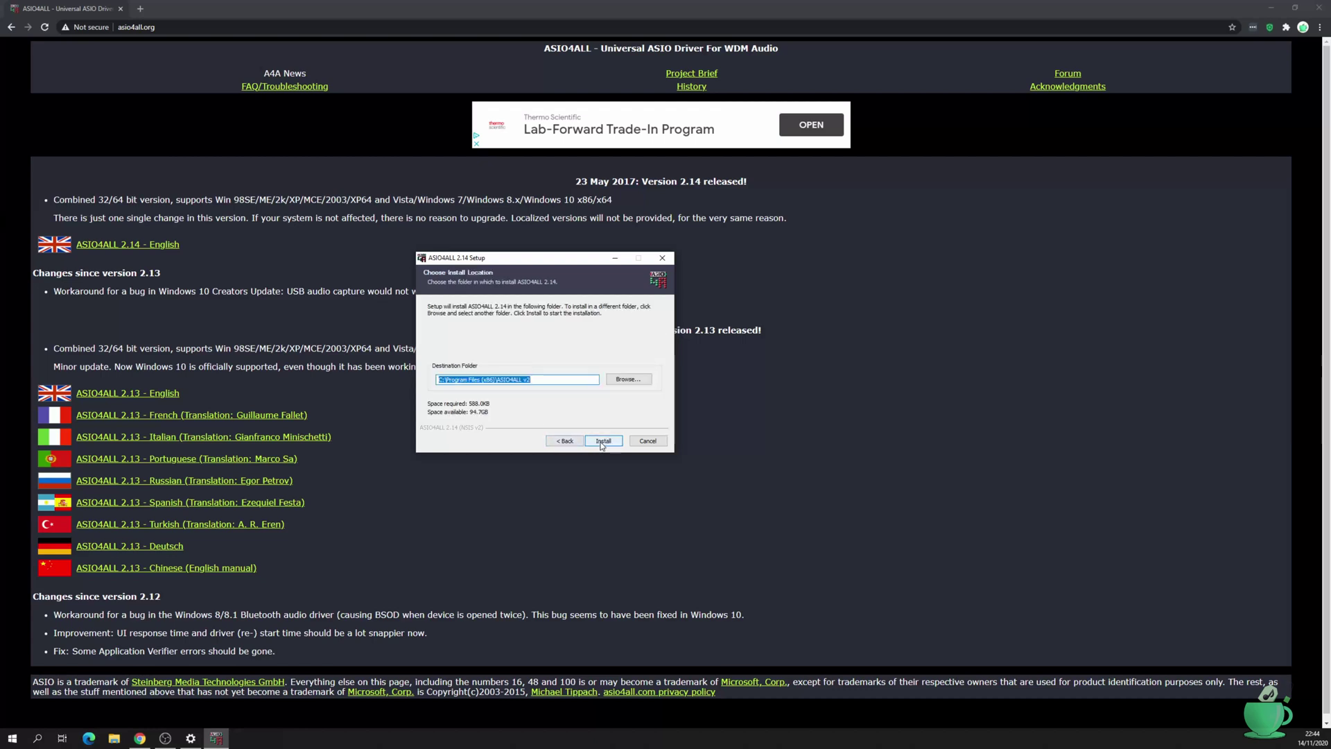
pyautogui.click(602, 441)
pyautogui.click(601, 441)
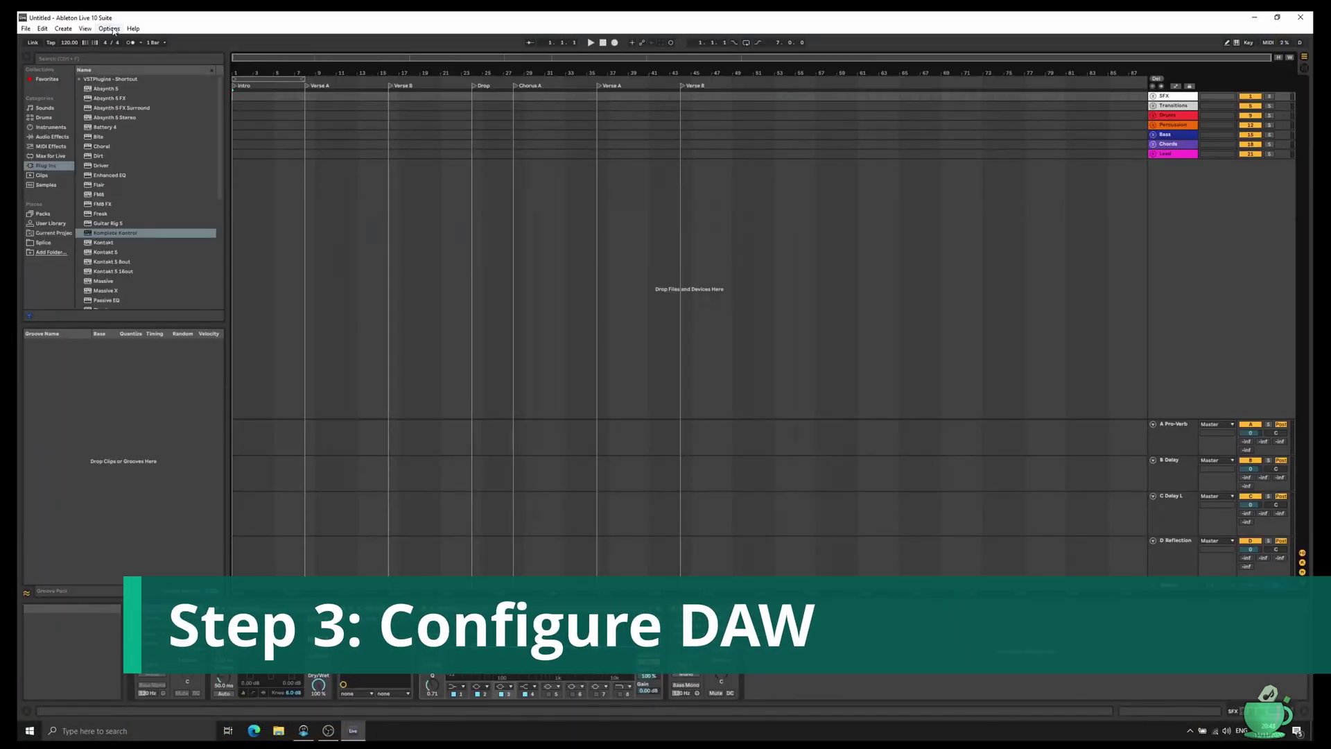
# Choose ASIO4ALL v2 as the Audio Device in Live's Preferences and open Hardware Setup.
pyautogui.click(109, 28)
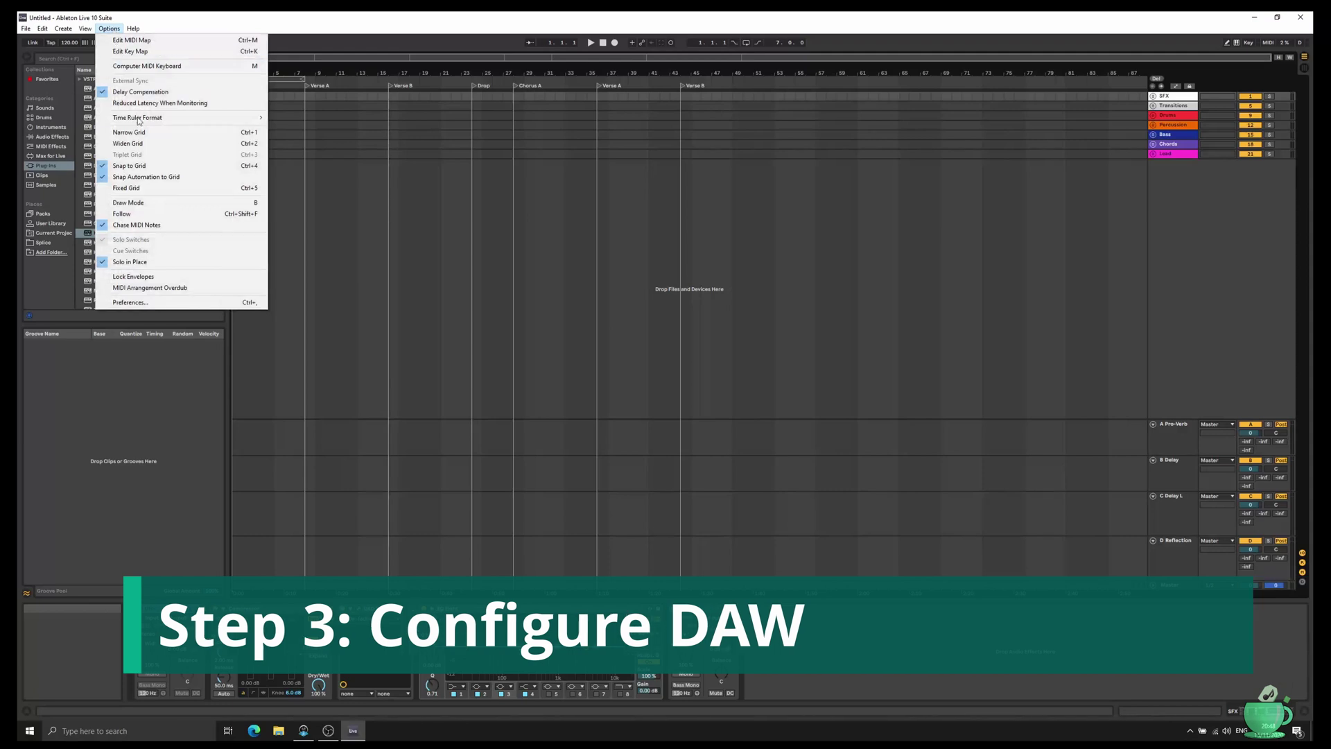
pyautogui.click(179, 303)
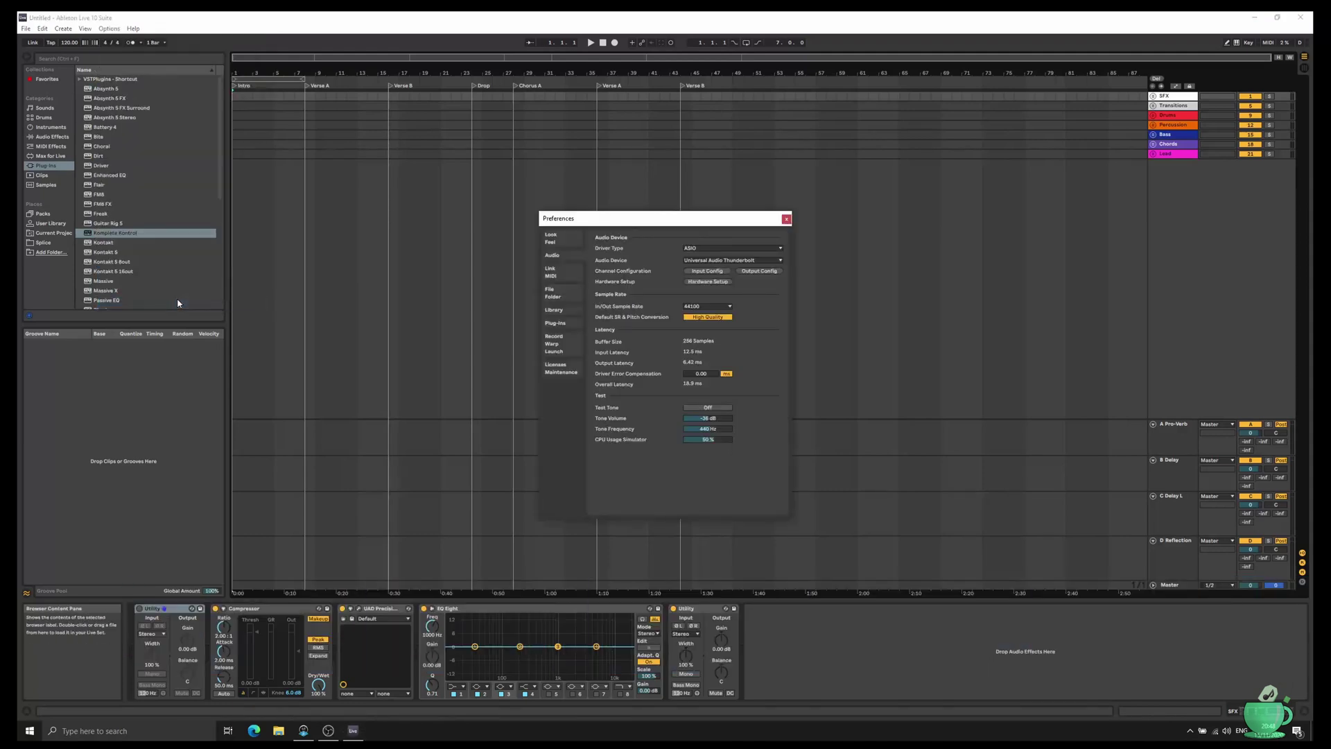
pyautogui.click(768, 261)
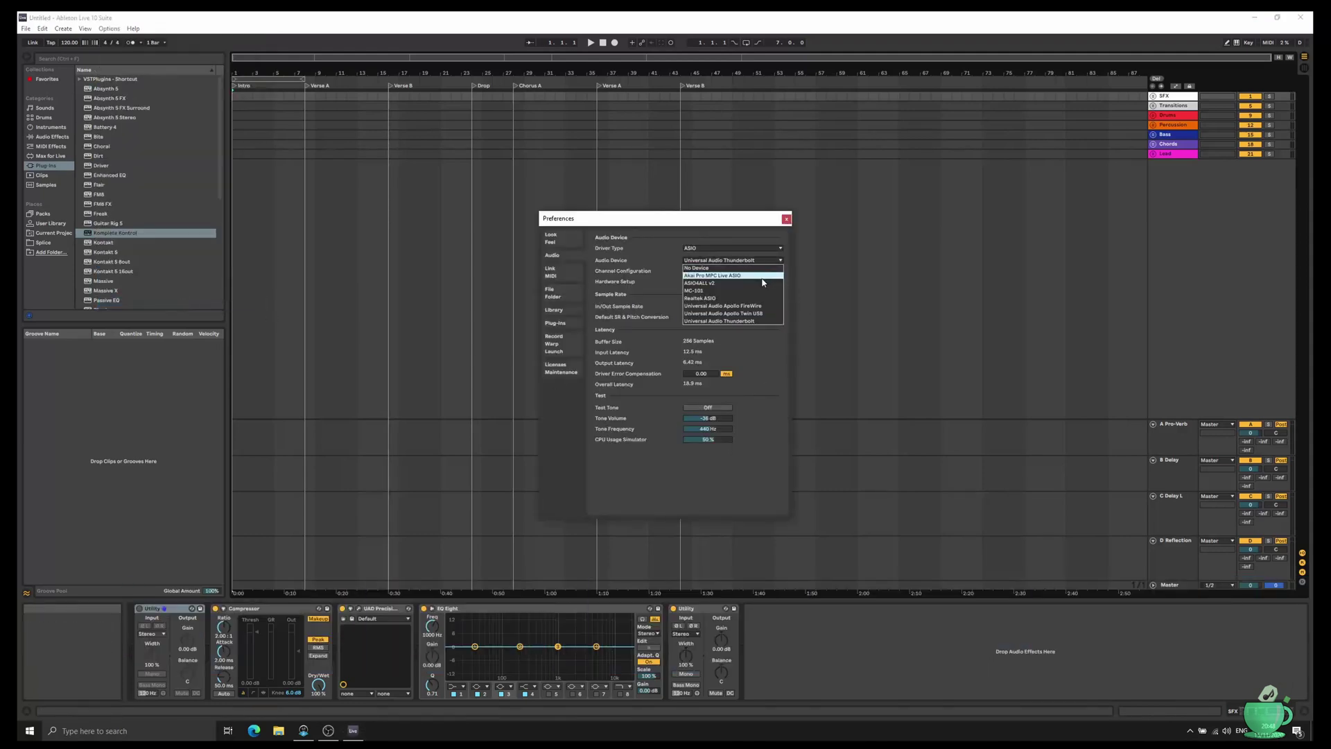
pyautogui.click(761, 284)
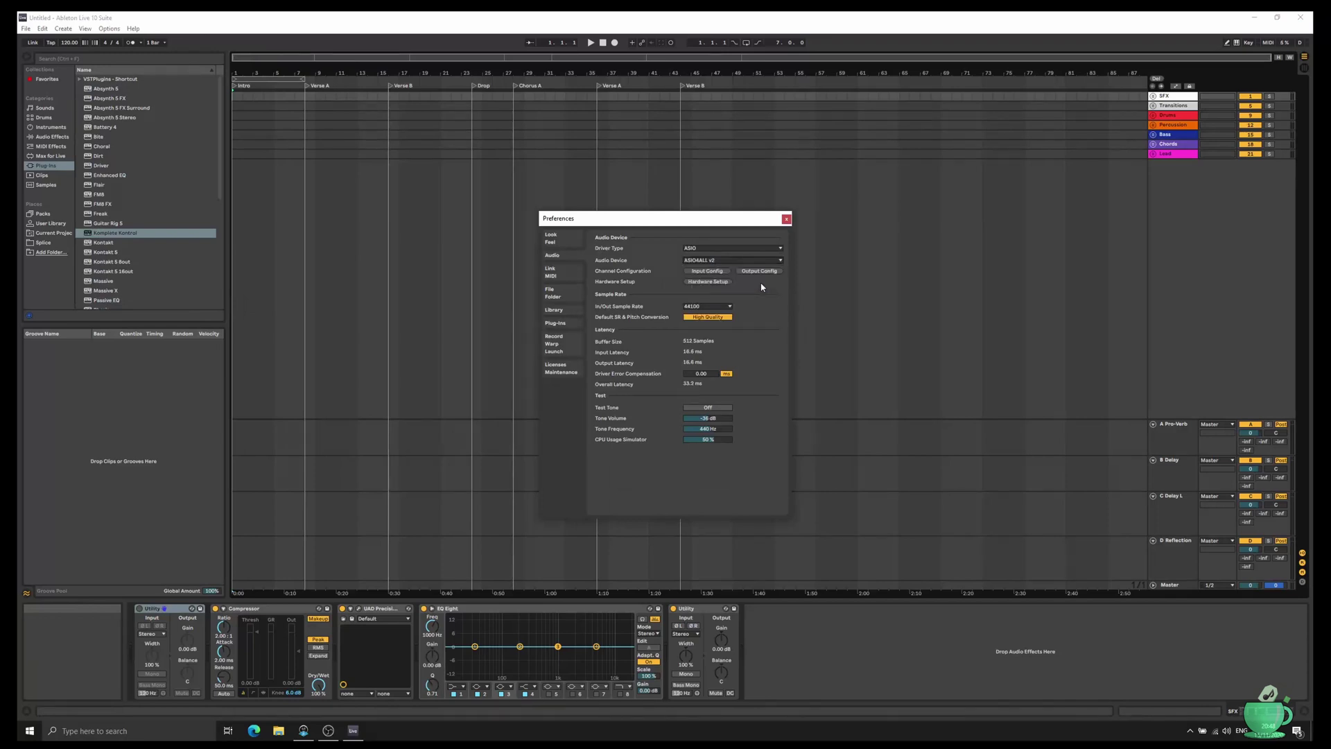
pyautogui.click(708, 282)
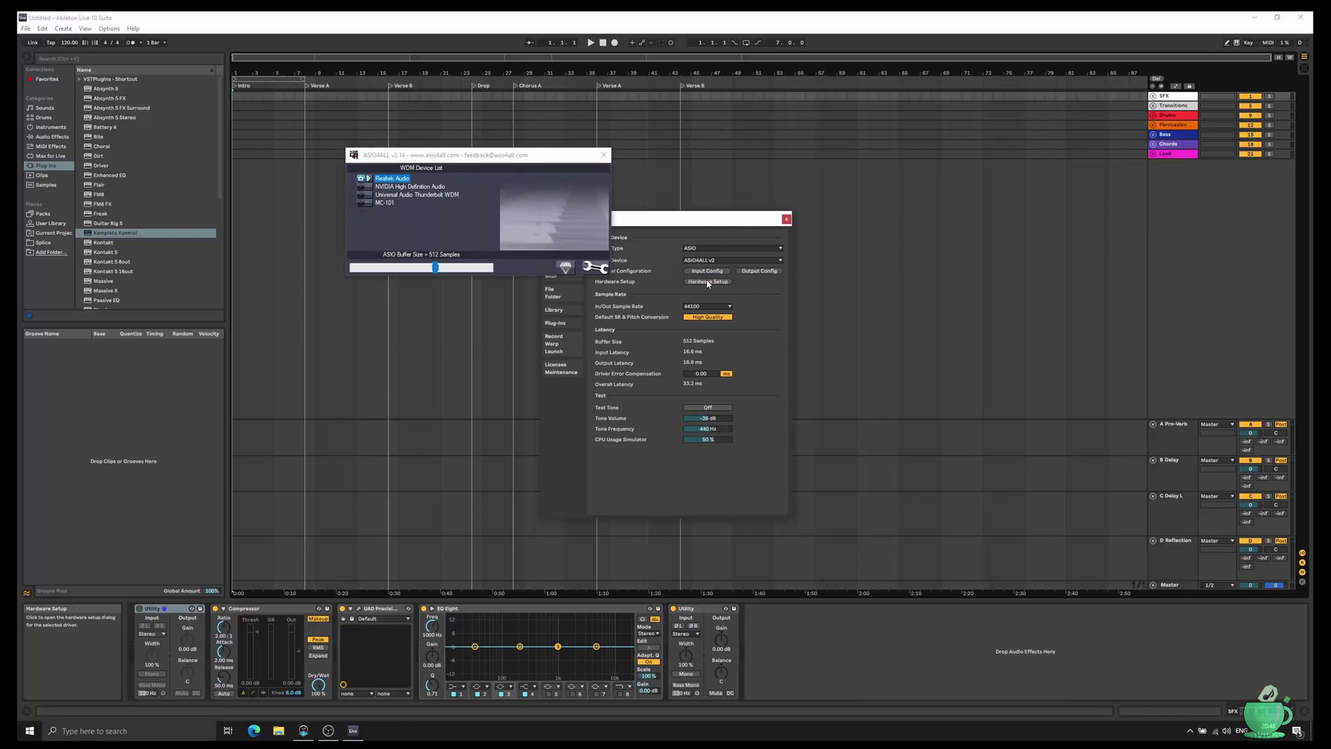
# In the advanced view, power on Universal Audio Thunderbolt WDM and MC-101, power off Realtek Audio, and expand the devices.
pyautogui.click(592, 269)
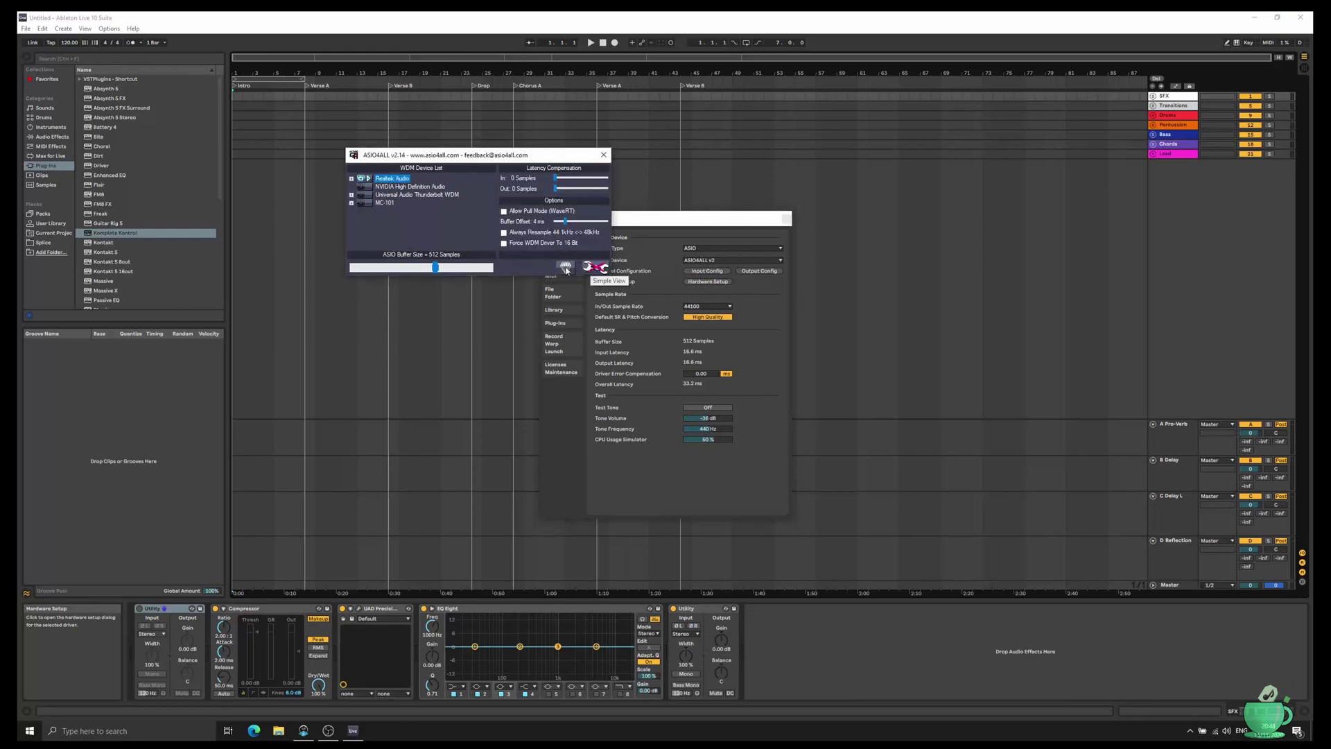
pyautogui.click(361, 195)
pyautogui.click(360, 203)
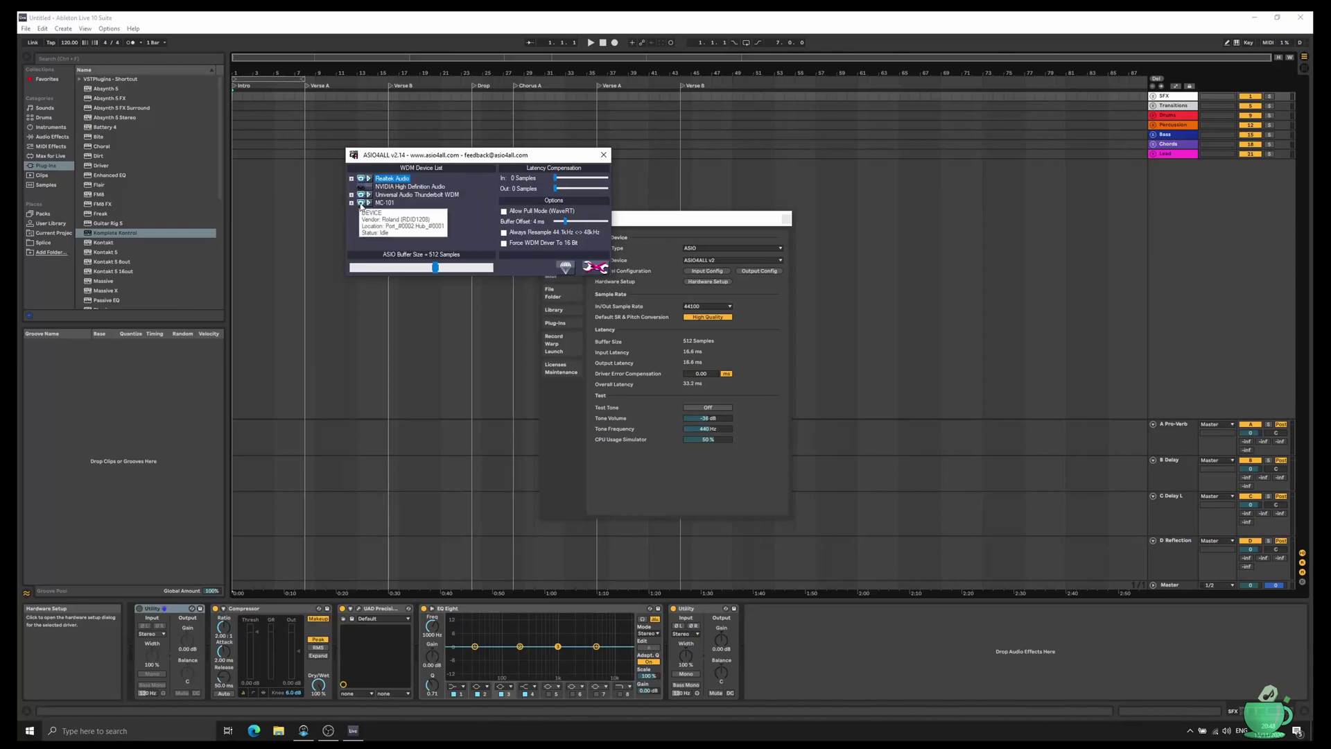
pyautogui.click(360, 178)
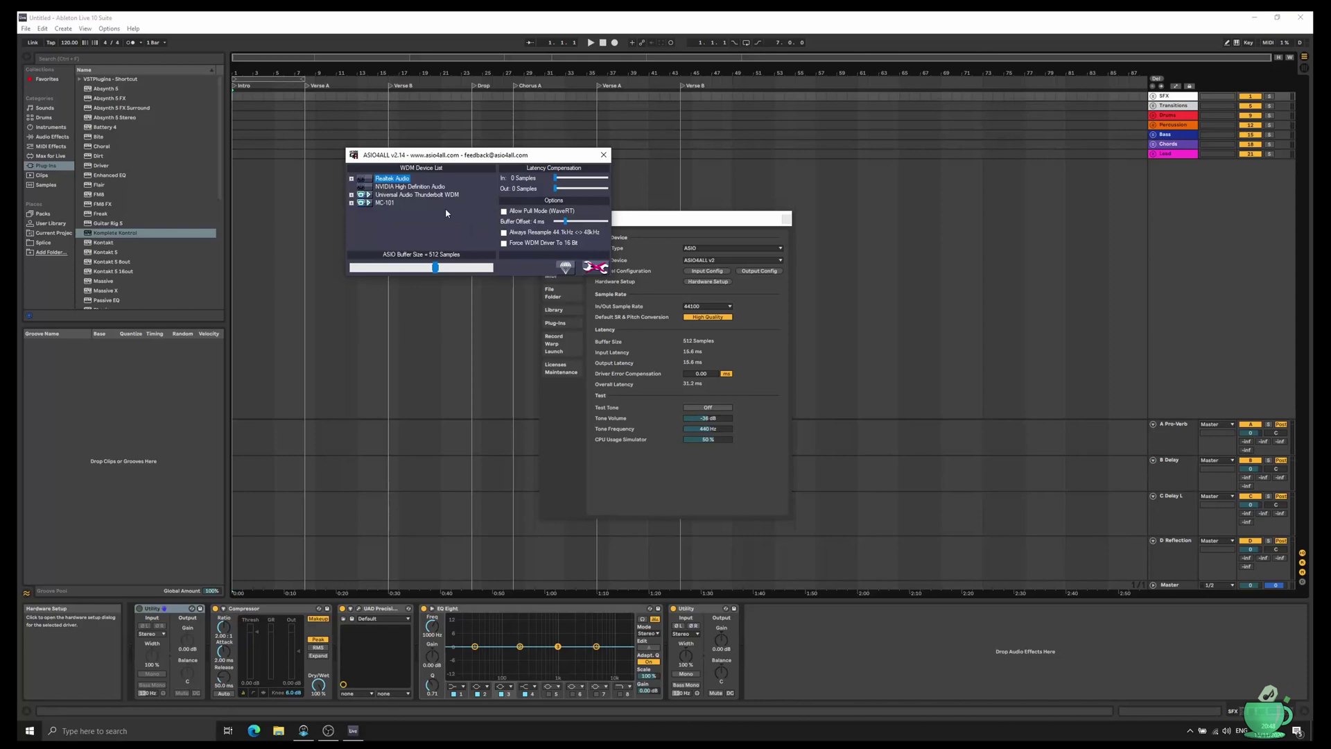
pyautogui.click(351, 195)
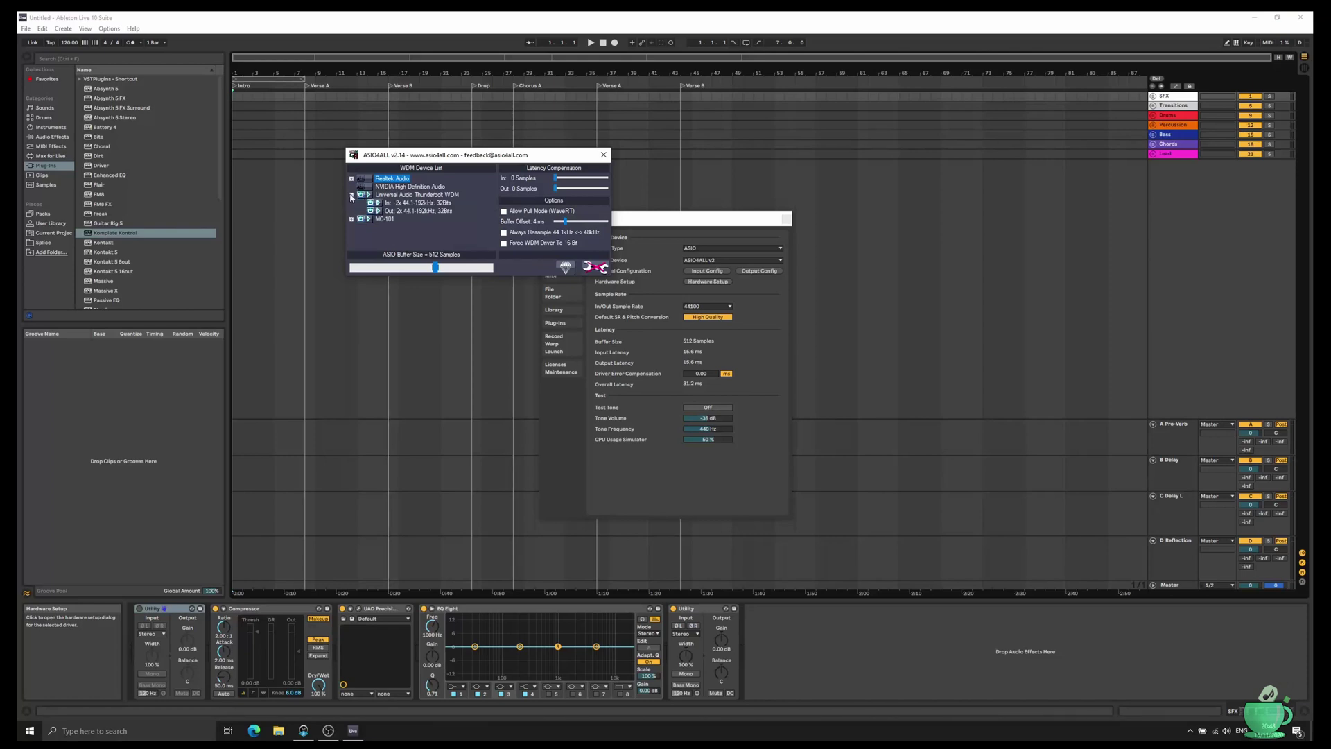
pyautogui.click(352, 219)
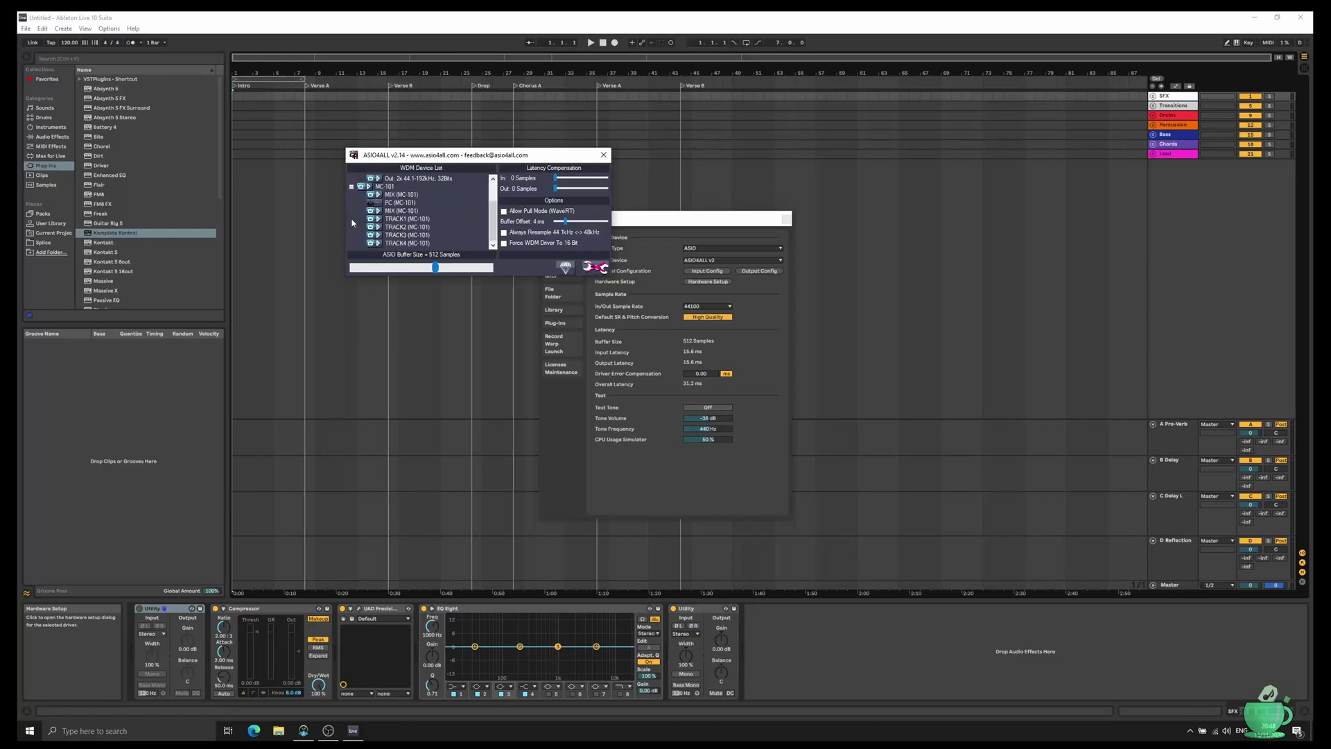
# Enable stereo inputs 3/4 through 11/12 in Input Config, then close Preferences.
pyautogui.click(603, 155)
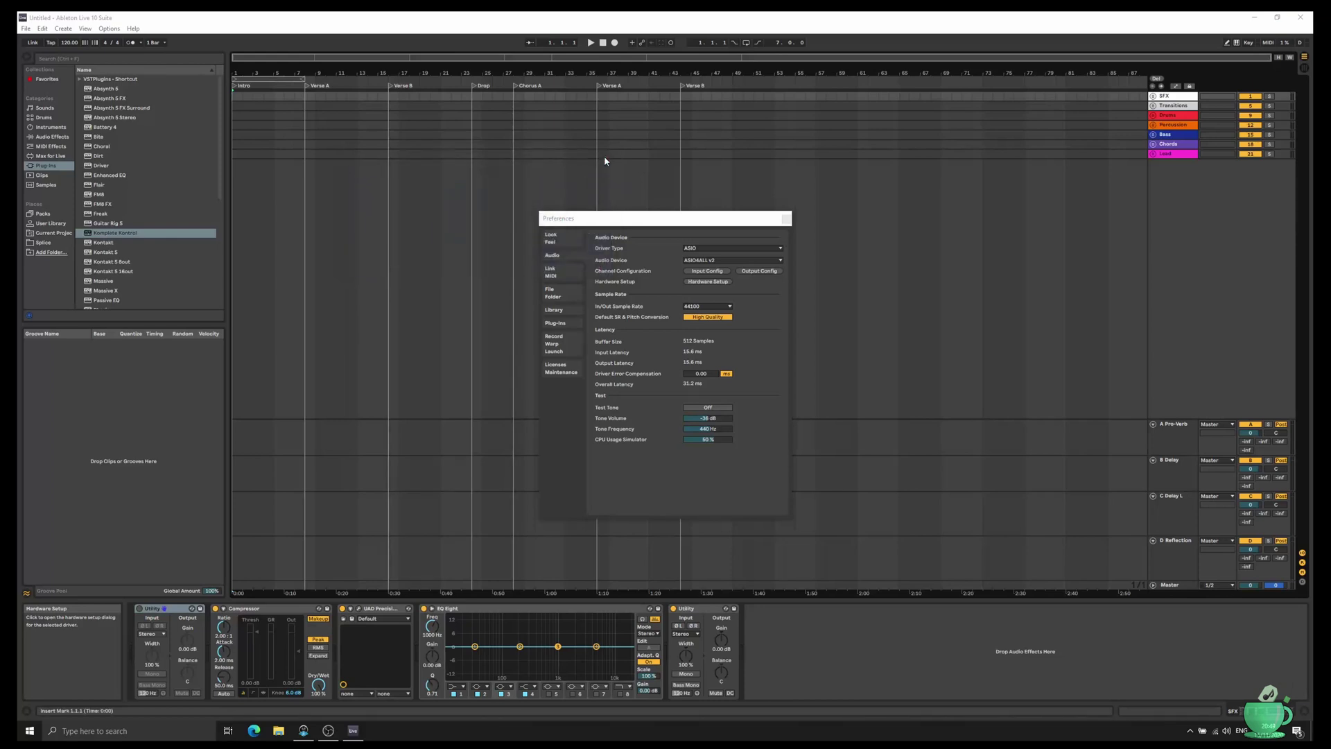
pyautogui.click(692, 271)
pyautogui.click(709, 289)
pyautogui.click(712, 297)
pyautogui.click(714, 305)
pyautogui.click(714, 315)
pyautogui.click(716, 323)
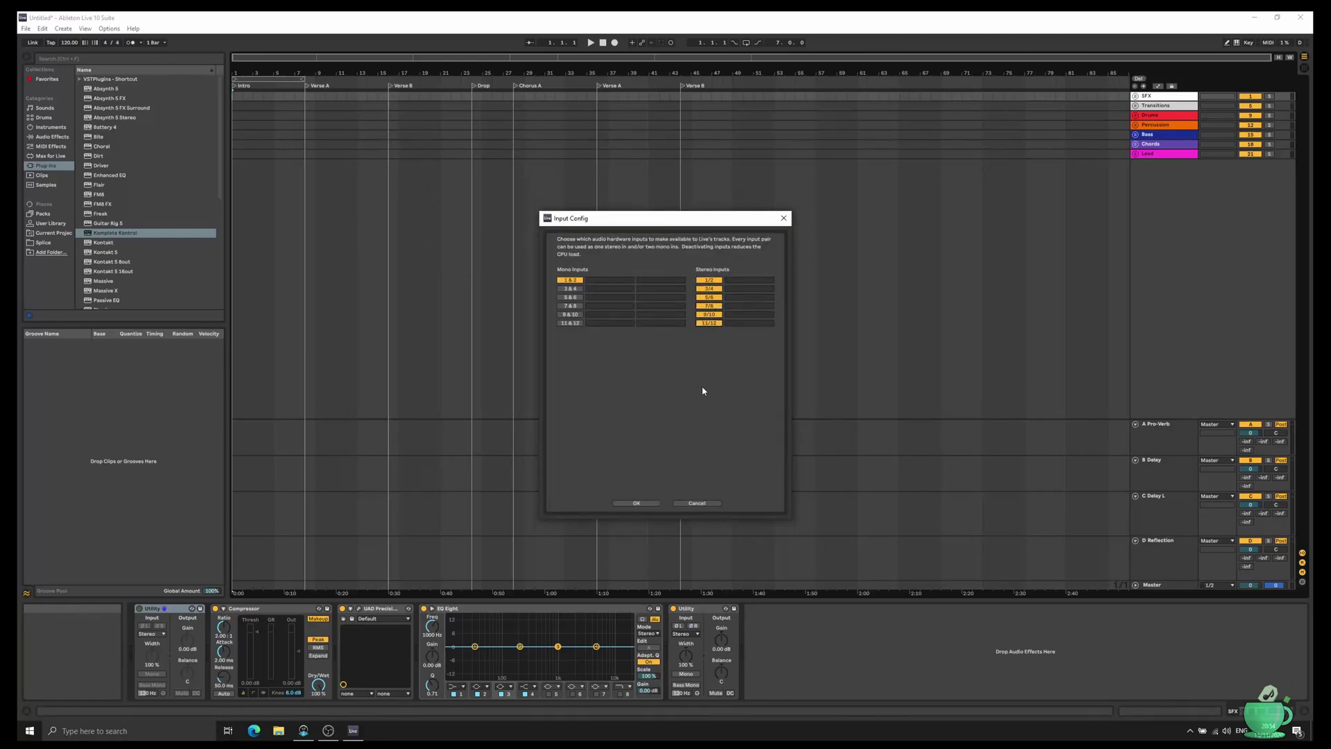
pyautogui.click(636, 504)
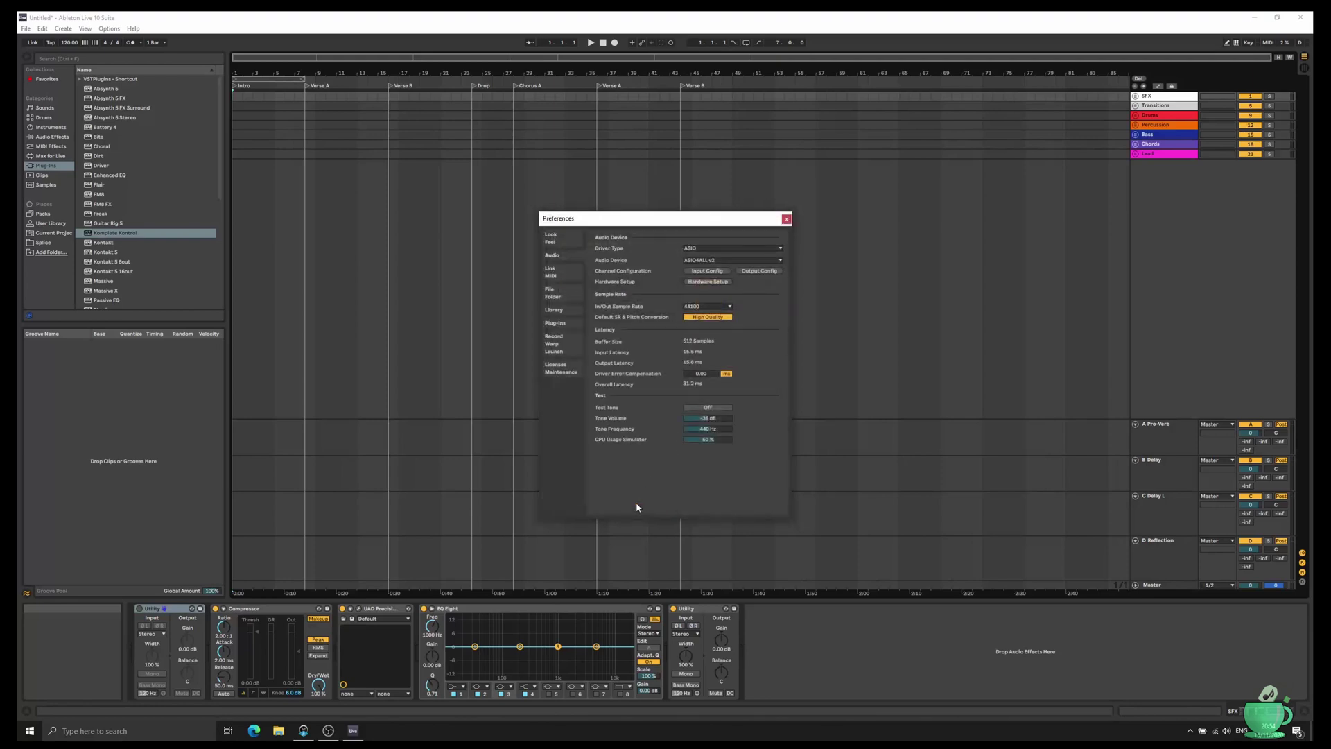
pyautogui.click(786, 220)
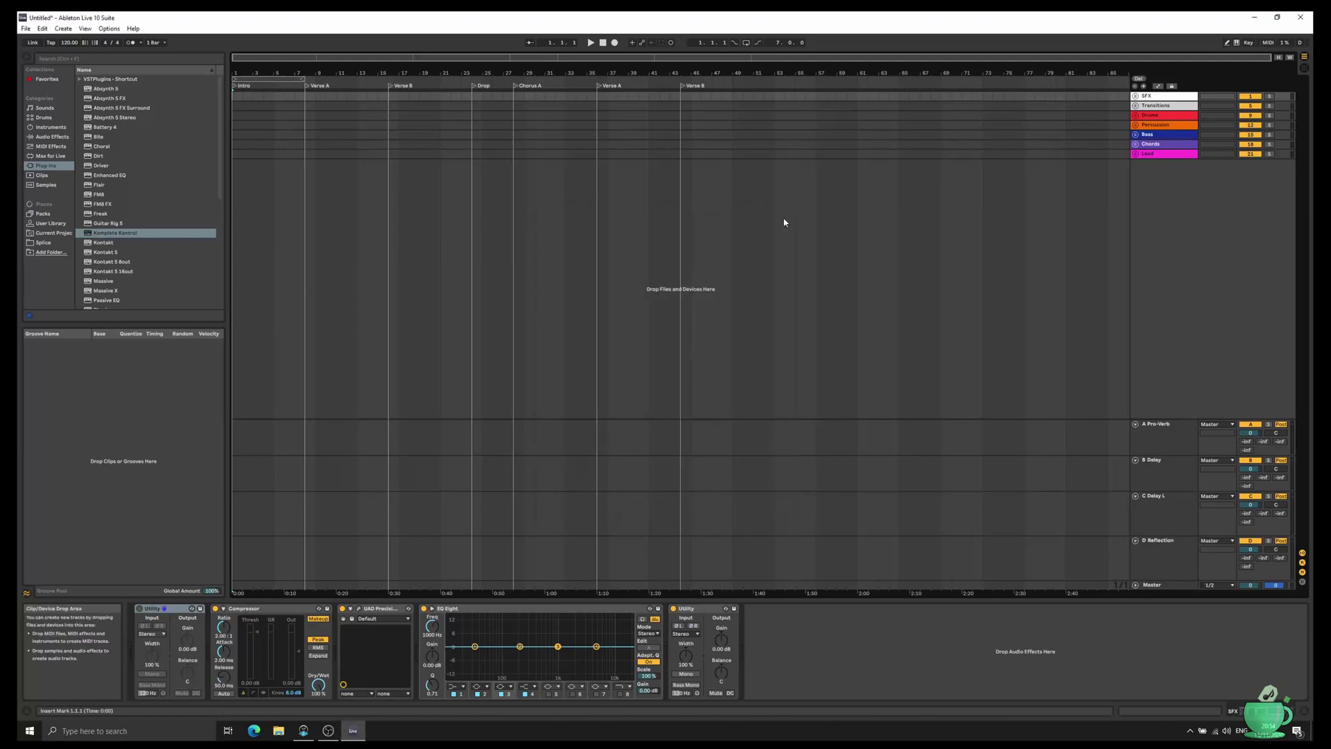
# Insert six new audio tracks below the Lead track with Ctrl+T.
pyautogui.click(1152, 153)
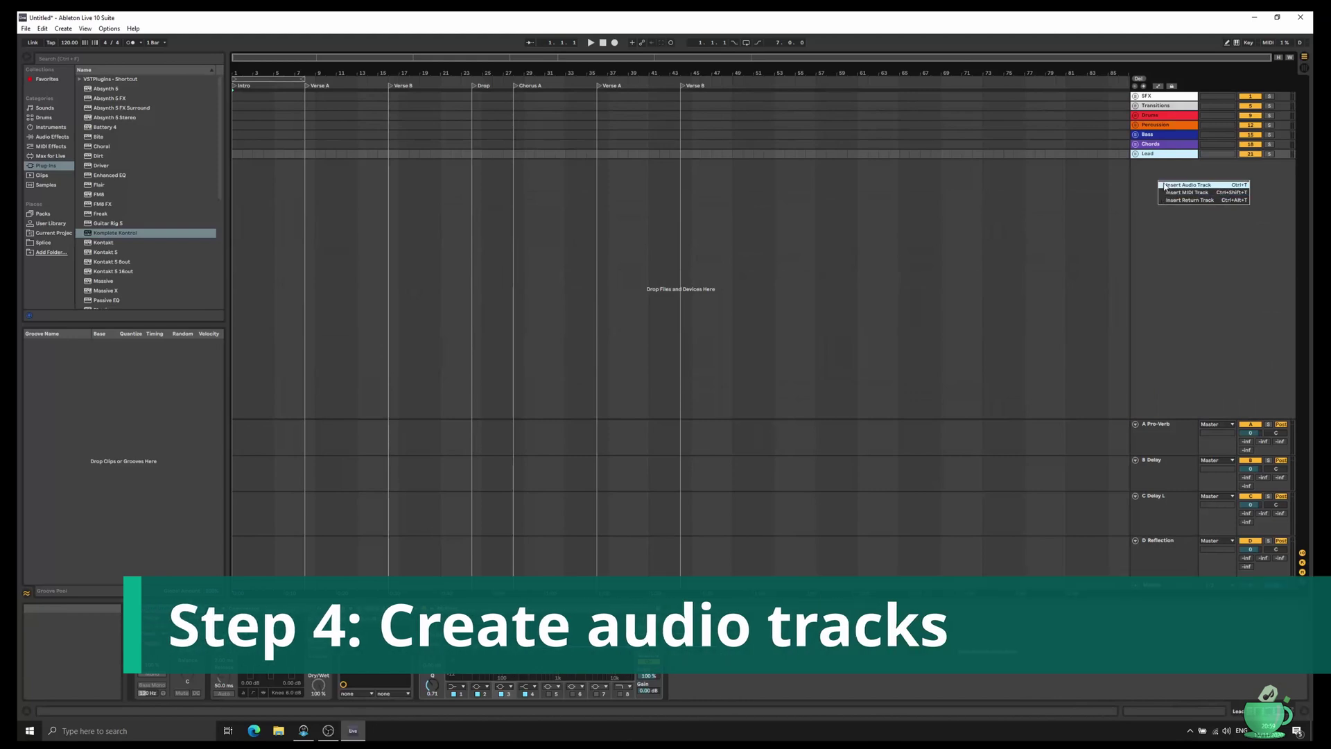
pyautogui.hotkey('ctrl', 't')
pyautogui.hotkey('ctrl', 't')
pyautogui.hotkey('ctrl', 't')
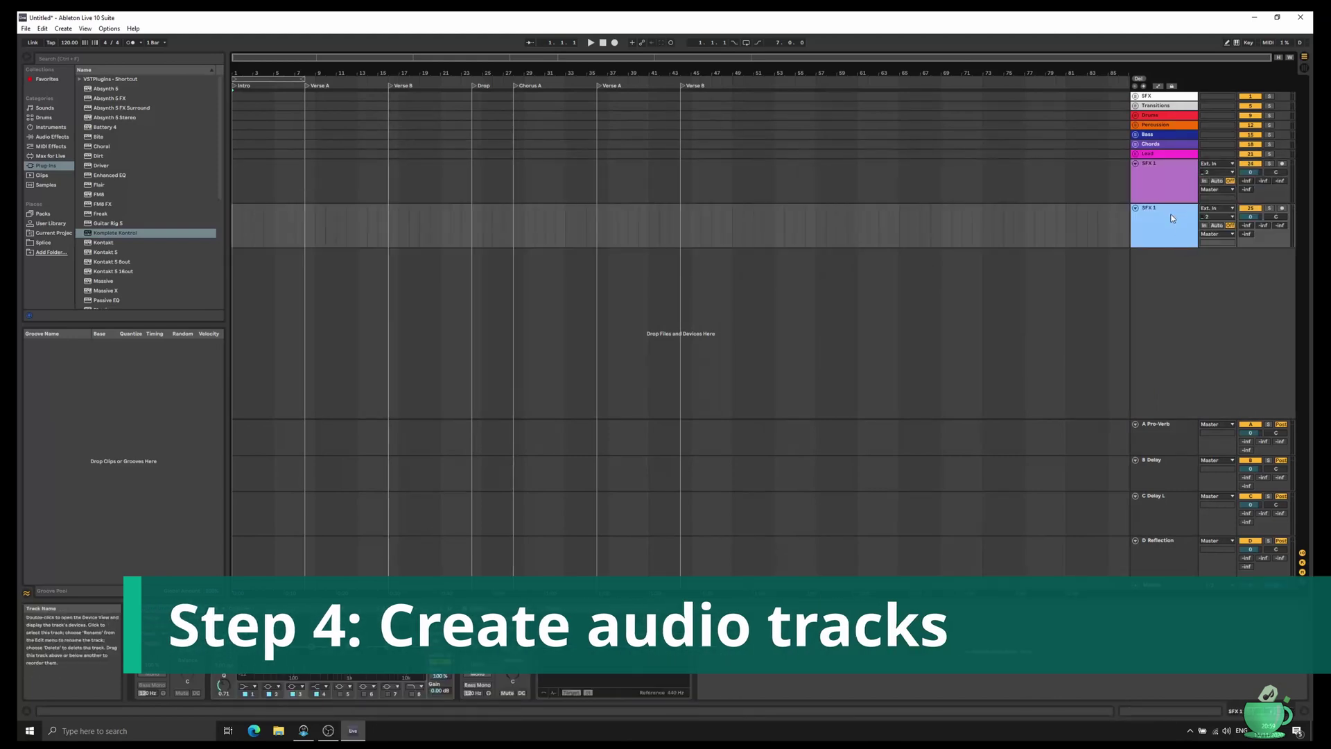
pyautogui.hotkey('ctrl', 't')
pyautogui.hotkey('ctrl', 't')
pyautogui.hotkey('ctrl', 't')
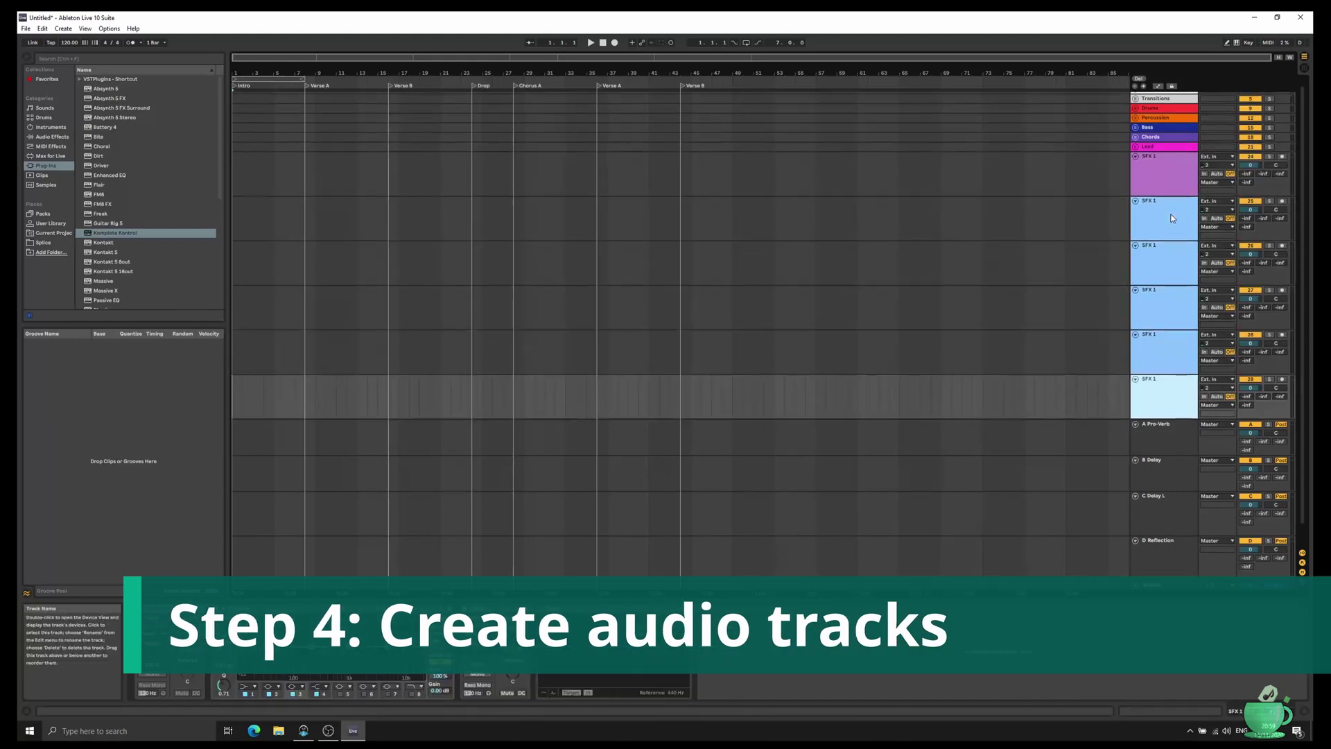
# Rename the first two new tracks MiniNova and MC-101 Master.
pyautogui.click(1163, 159)
pyautogui.hotkey('ctrl', 'r')
pyautogui.write('MiniNova')
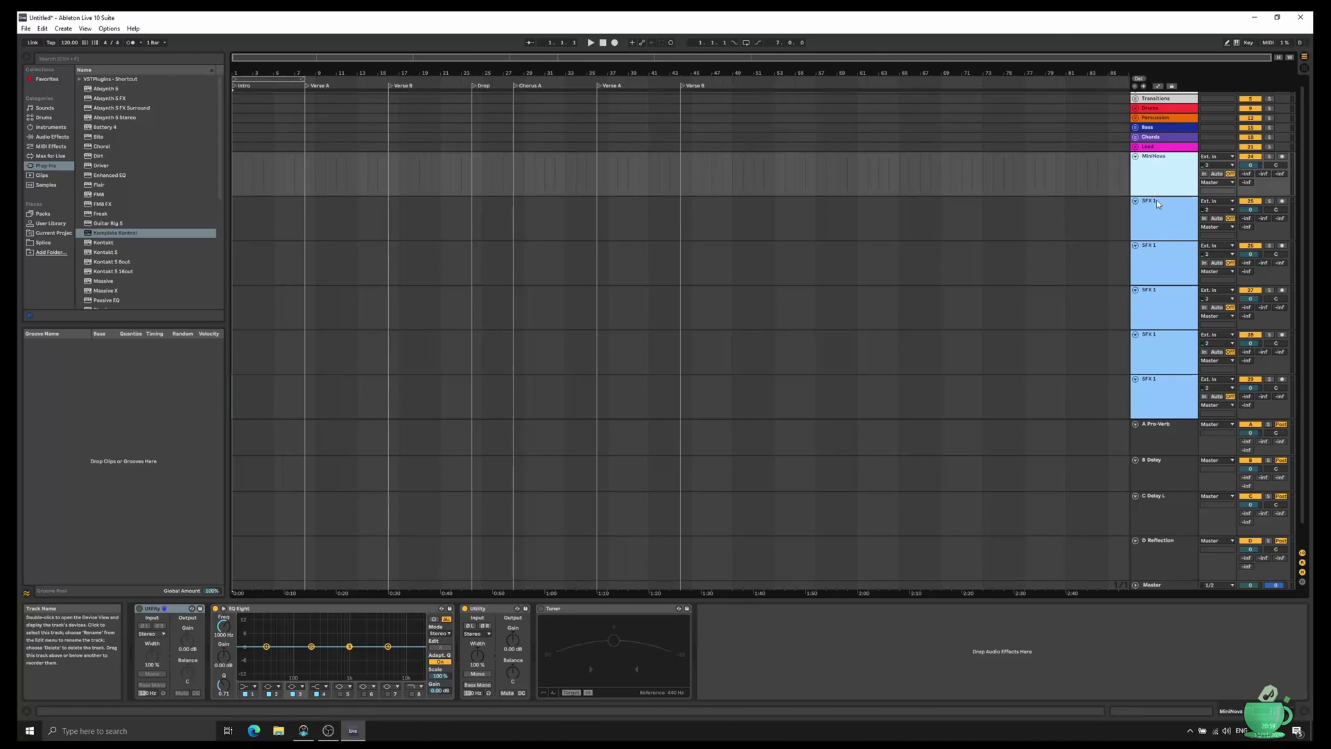
pyautogui.click(1156, 201)
pyautogui.hotkey('ctrl', 'r')
pyautogui.write('MC-101 Master')
# Name the next four tracks MC-101 Track 1 through MC-101 Track 4.
pyautogui.press('Tab')
pyautogui.write('MC-101 Track 1')
pyautogui.press('Tab')
pyautogui.write('MC-101 Track 2')
pyautogui.press('Tab')
pyautogui.write('MC-101 Track 3')
pyautogui.press('Tab')
pyautogui.write('MC-101 Track 4')
pyautogui.press('Return')
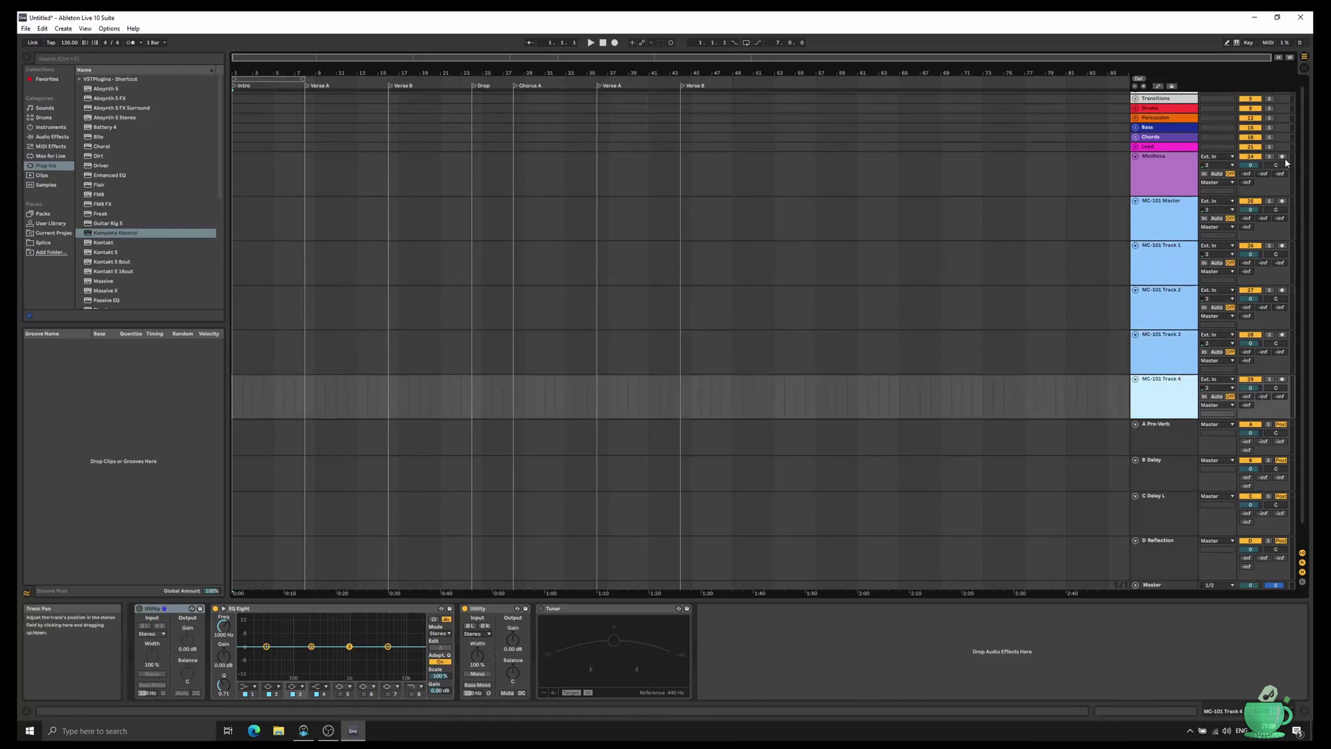
# Arm MiniNova, MC-101 Master and MC-101 Tracks 1–4 for recording.
pyautogui.click(1281, 156)
pyautogui.keyDown('ctrl'); pyautogui.click(1281, 201); pyautogui.keyUp('ctrl')
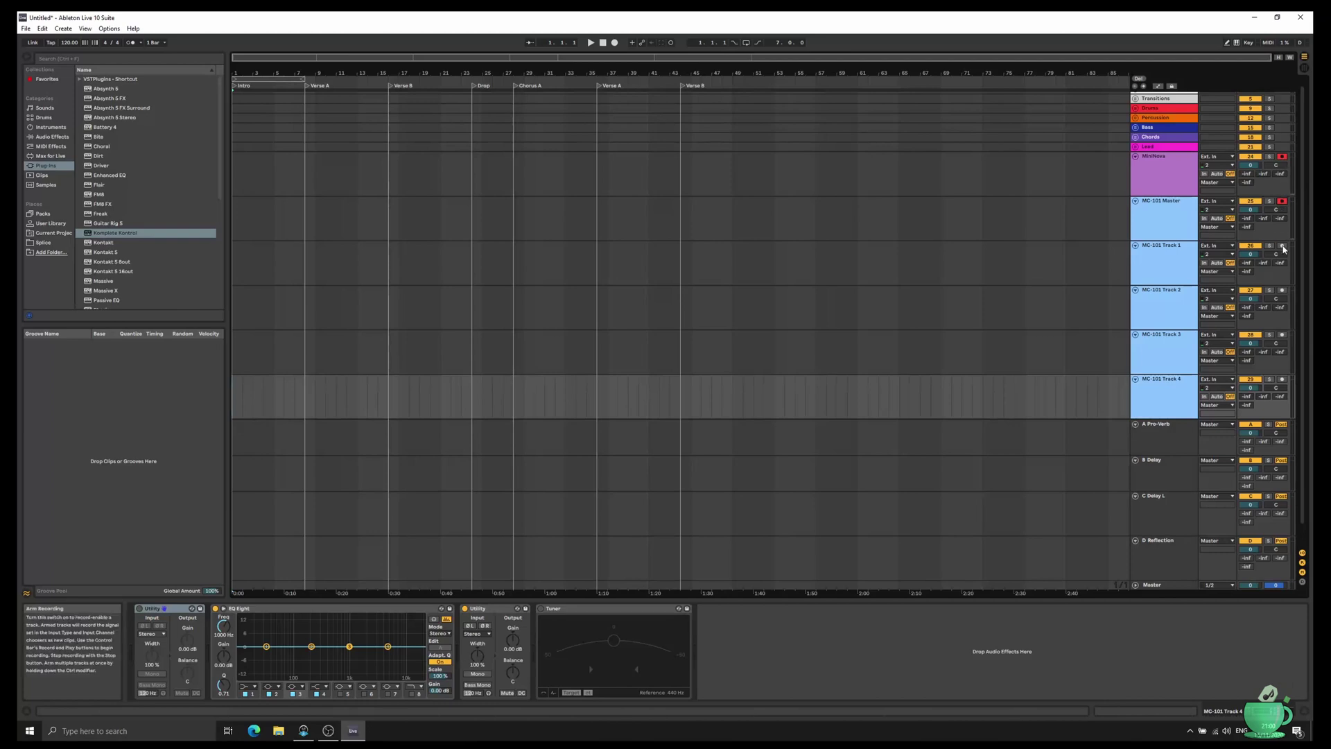
pyautogui.keyDown('ctrl'); pyautogui.click(1281, 245); pyautogui.keyUp('ctrl')
pyautogui.keyDown('ctrl'); pyautogui.click(1281, 290); pyautogui.keyUp('ctrl')
pyautogui.keyDown('ctrl'); pyautogui.click(1282, 334); pyautogui.keyUp('ctrl')
pyautogui.keyDown('ctrl'); pyautogui.click(1281, 379); pyautogui.keyUp('ctrl')
# Route MC-101 Master to input 3/4 and MC-101 Tracks 1–4 to 5/6, 7/8, 9/10, 11/12.
pyautogui.click(1213, 167)
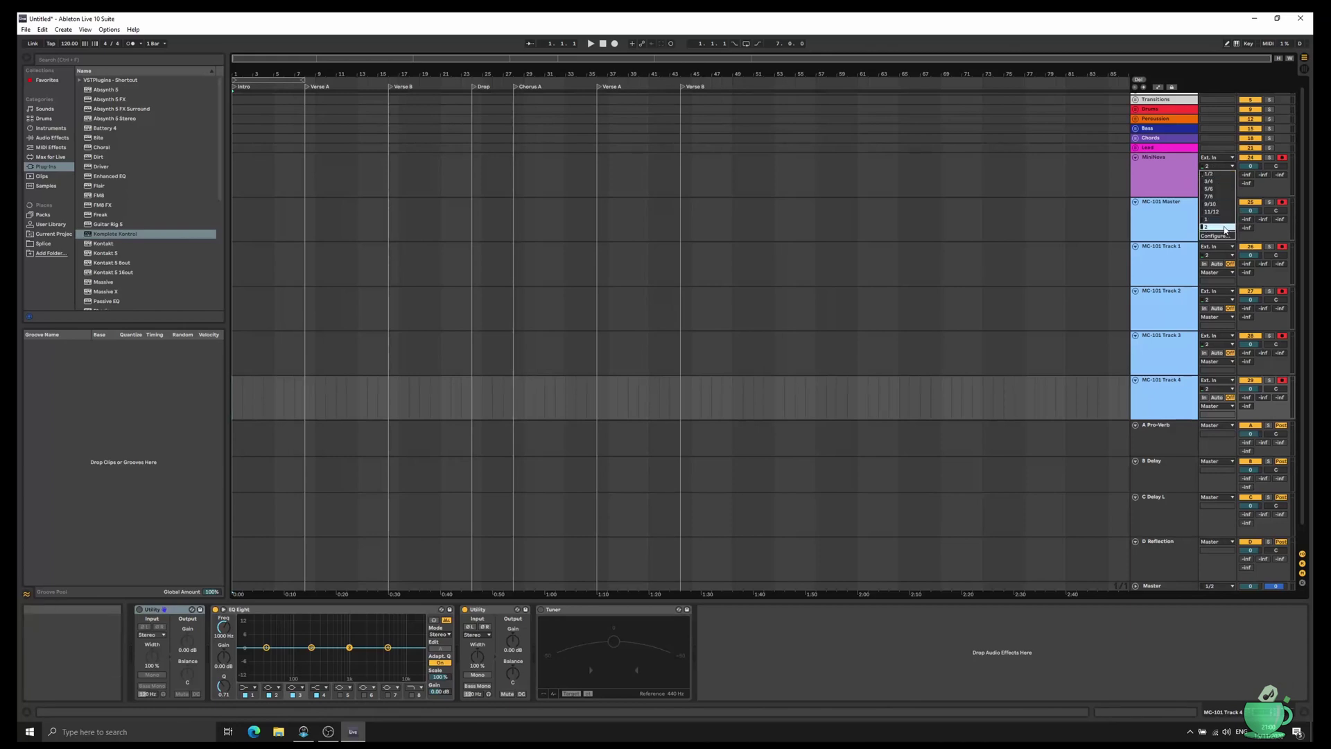
pyautogui.click(1224, 228)
pyautogui.click(1214, 211)
pyautogui.click(1208, 228)
pyautogui.click(1213, 255)
pyautogui.click(1216, 278)
pyautogui.click(1214, 299)
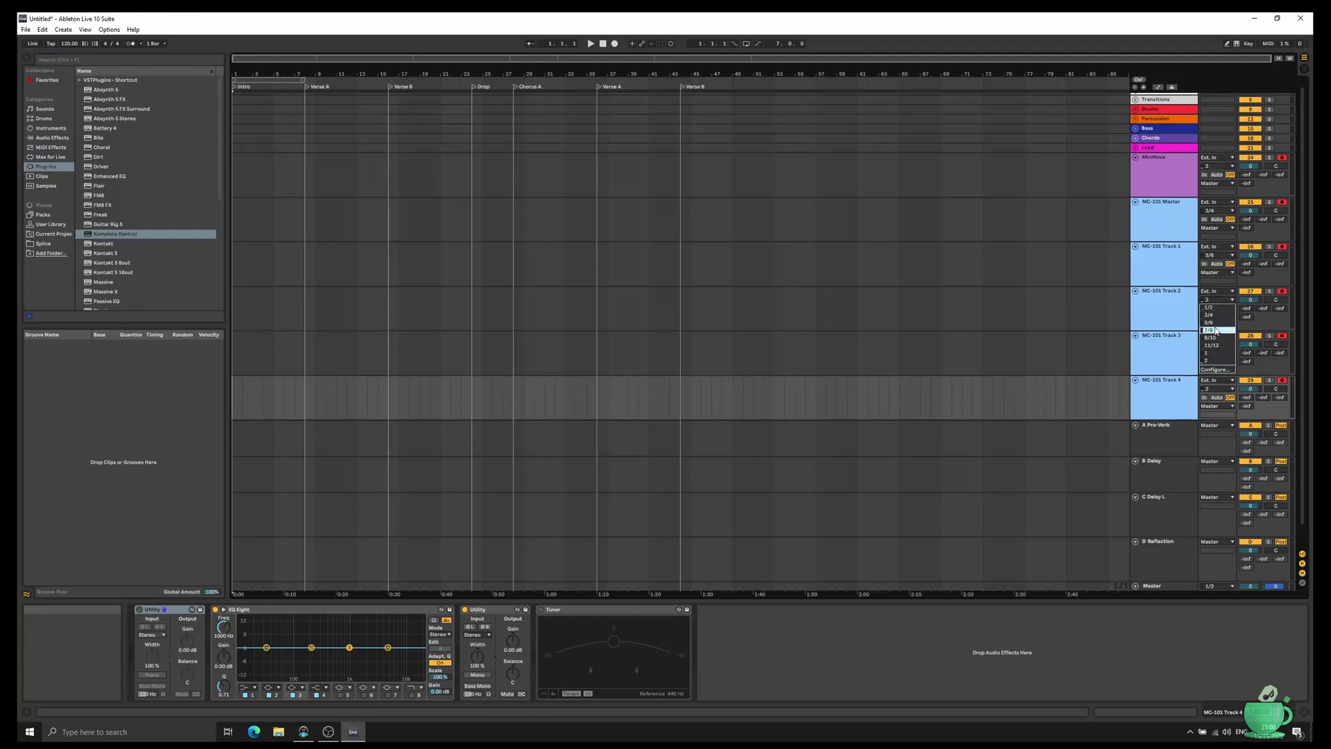
pyautogui.click(1214, 328)
pyautogui.click(1215, 343)
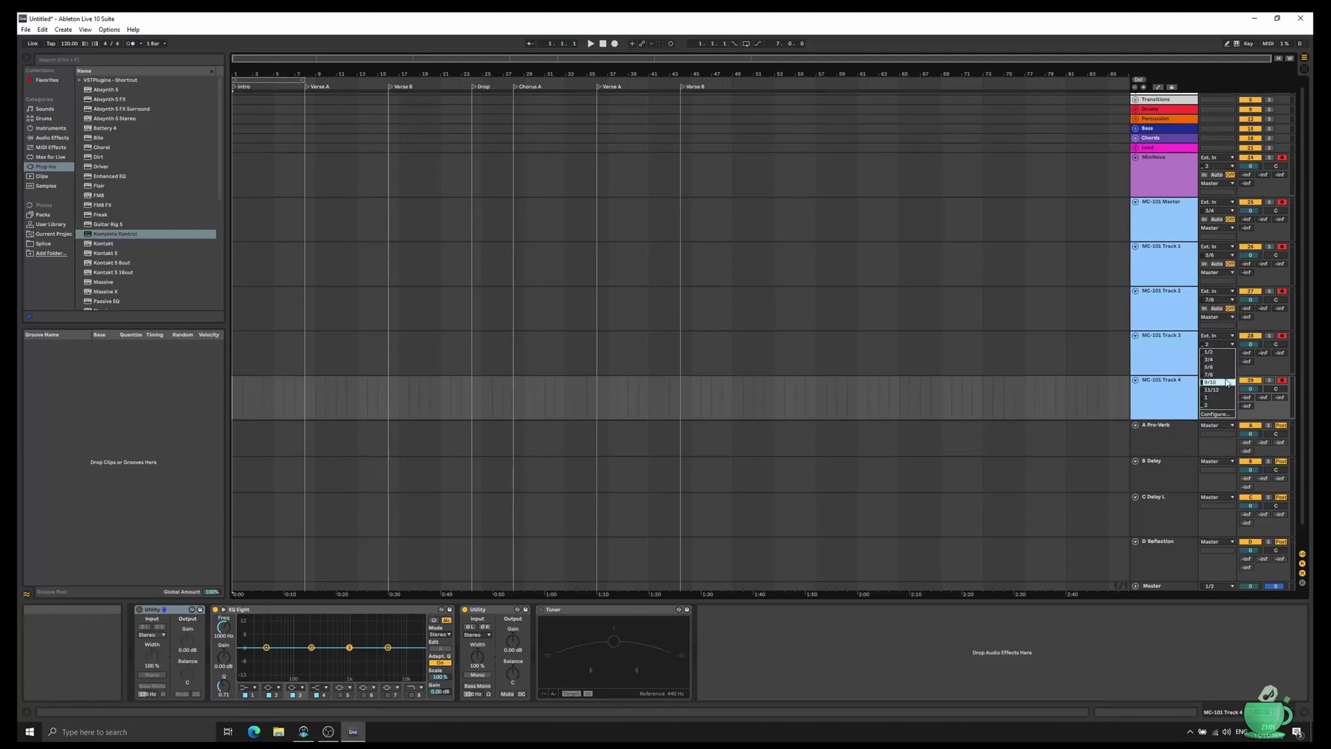
pyautogui.click(1213, 373)
pyautogui.click(1224, 389)
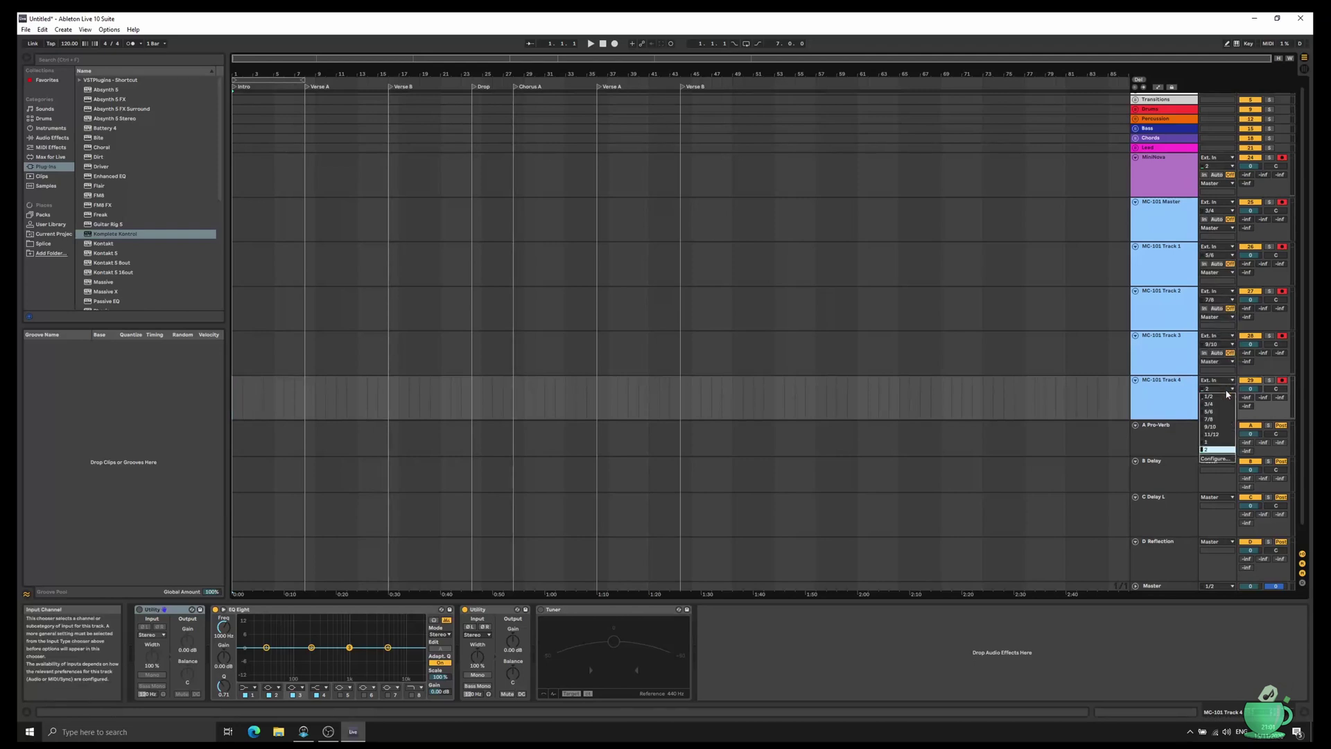
pyautogui.click(1211, 434)
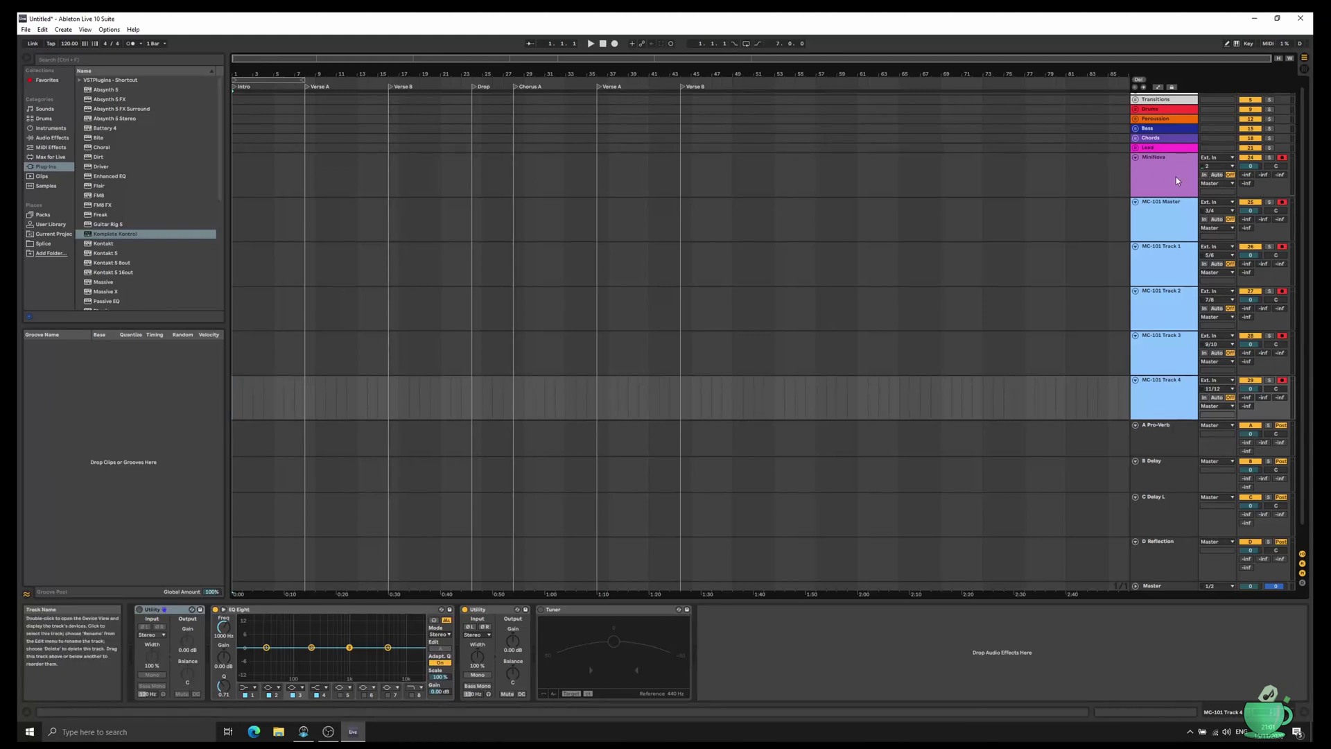
# Set Monitor to In on MiniNova and MC-101 Master, then start Arrangement Record with playback.
pyautogui.click(1204, 175)
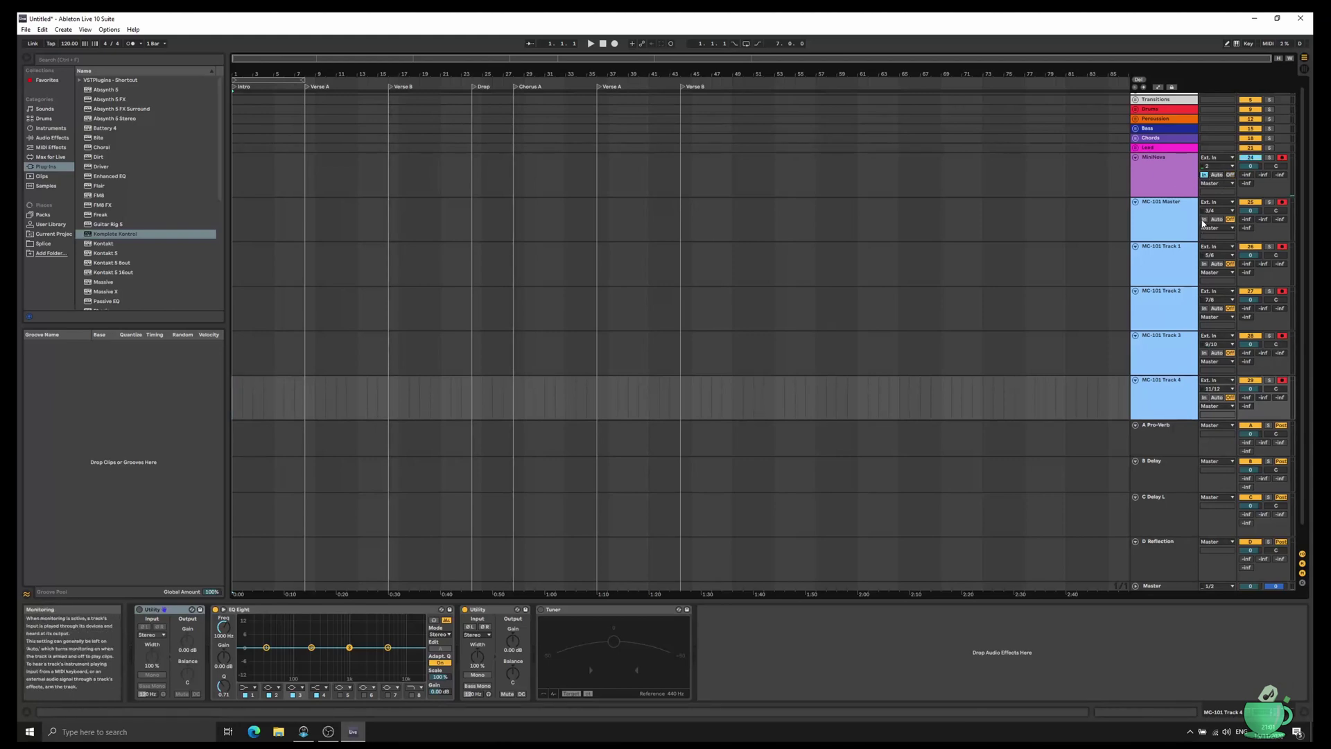
pyautogui.click(1203, 220)
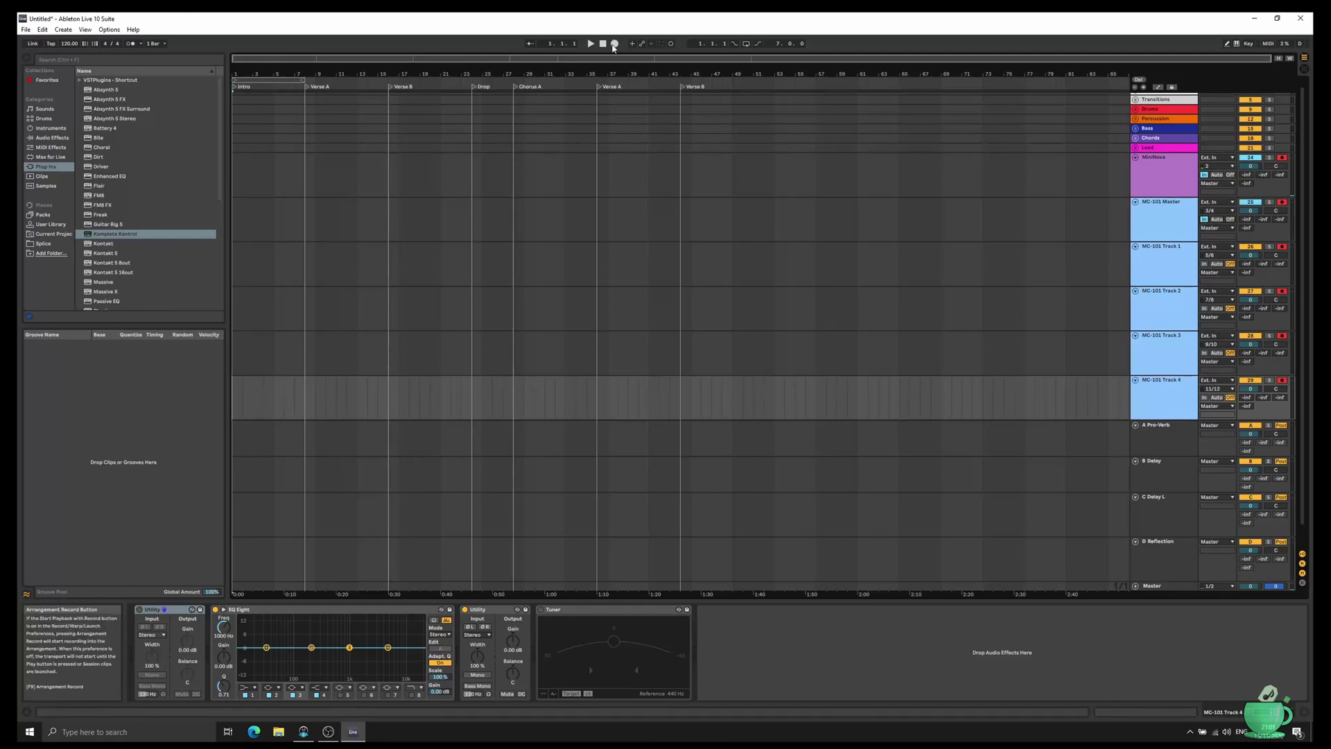
pyautogui.click(615, 44)
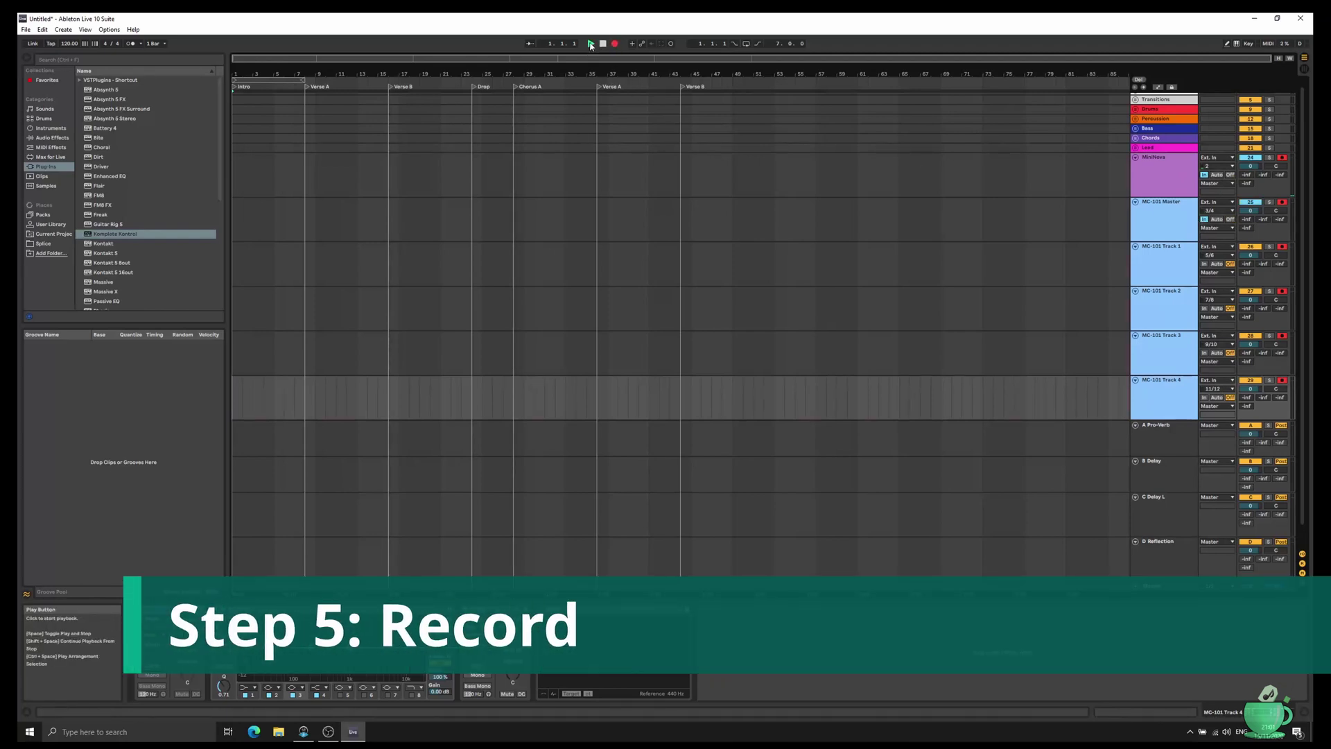
pyautogui.click(591, 43)
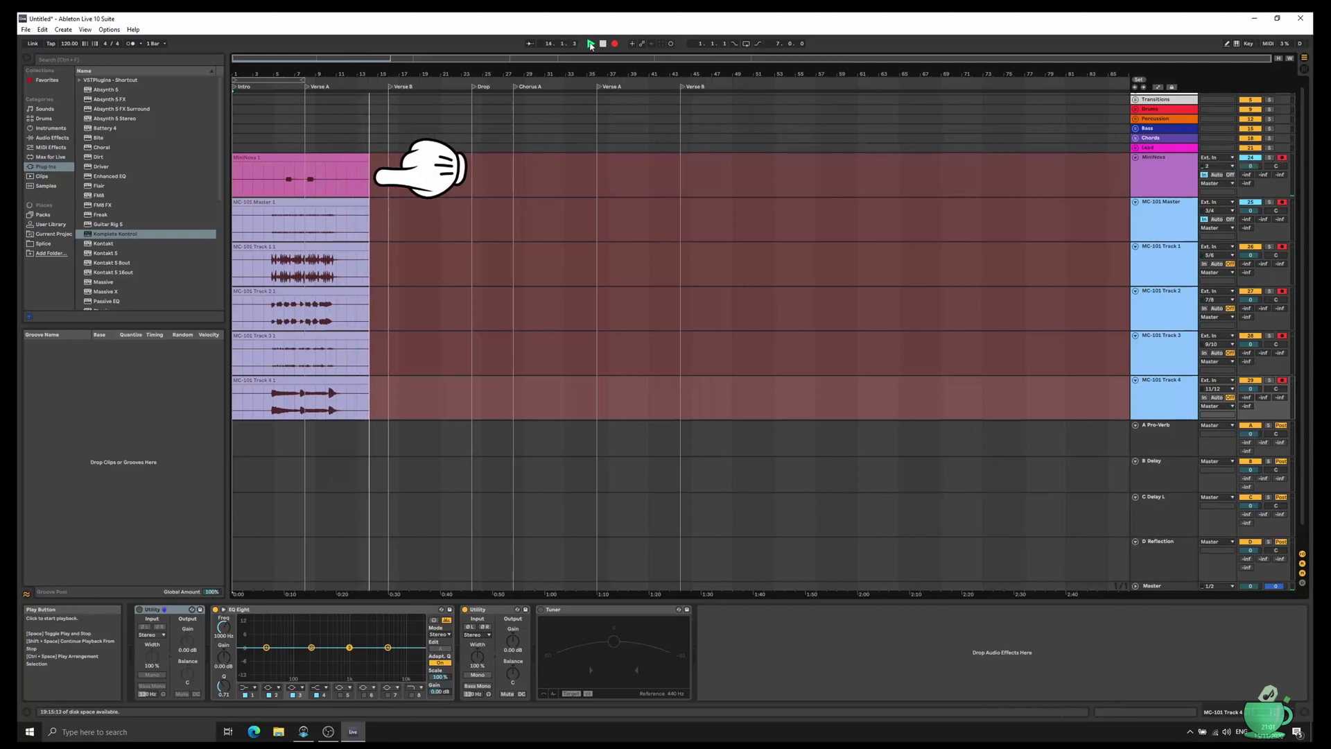
# Stop the transport, then switch monitoring to Off on MiniNova and MC-101 Master.
pyautogui.click(602, 44)
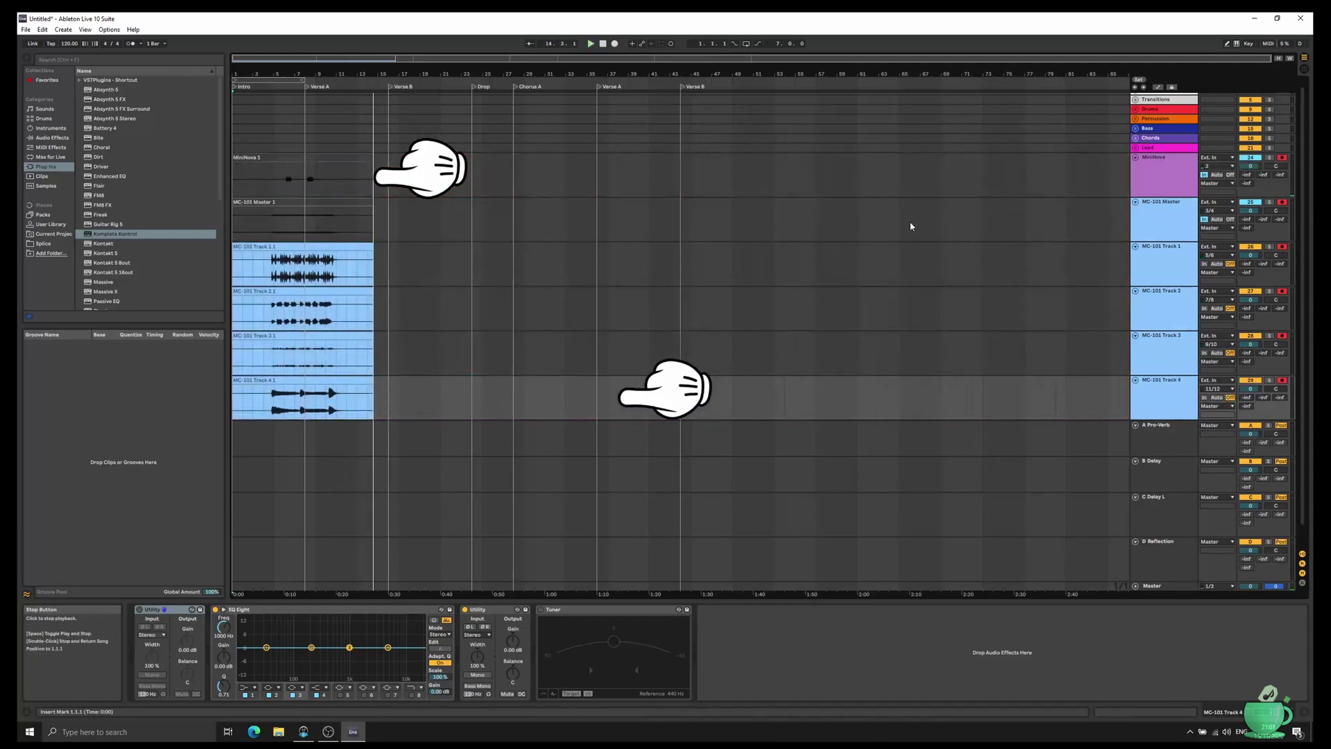
pyautogui.click(1230, 175)
pyautogui.click(1231, 219)
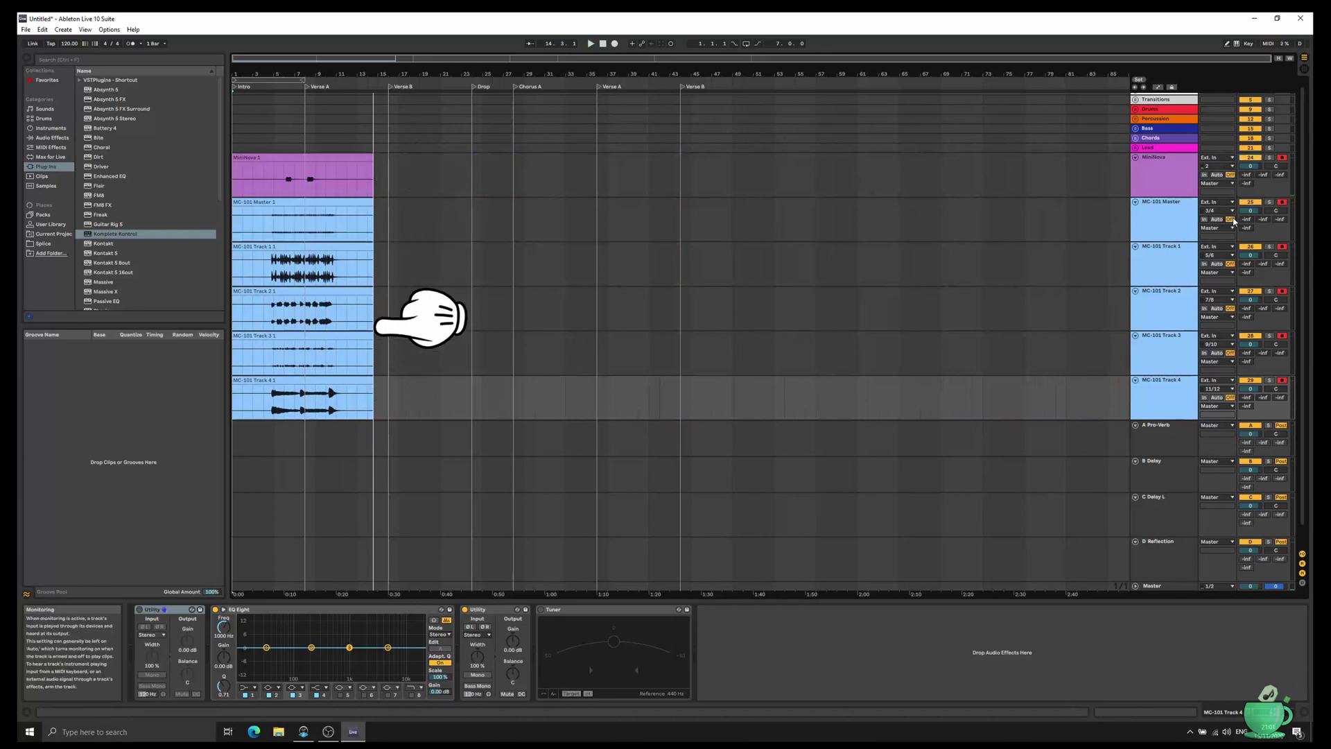